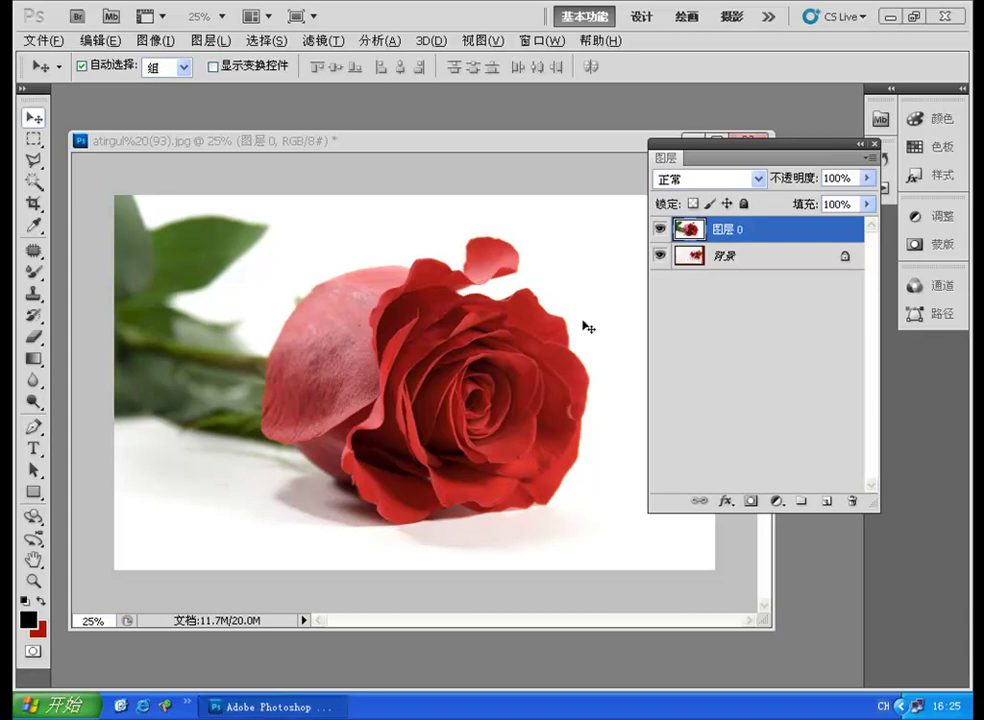
Hide the Background layer by turning off its visibility in the Layers panel.
left_click(660, 257)
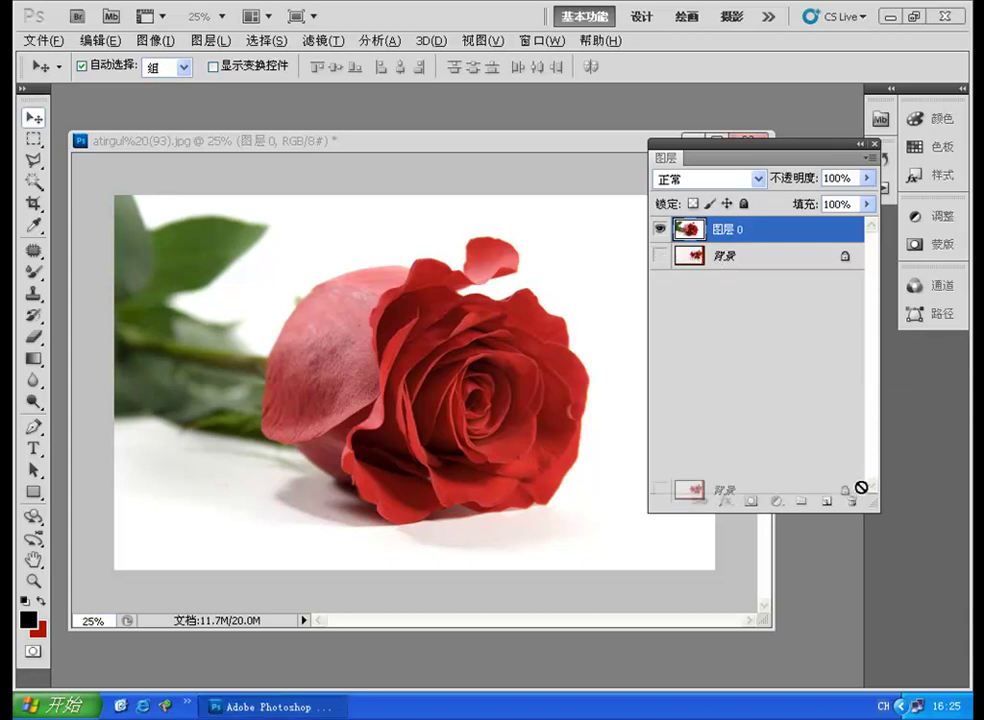
Delete the Background layer, then undo the deletion and make the restored Background visible.
left_click_drag(725, 257, 852, 500)
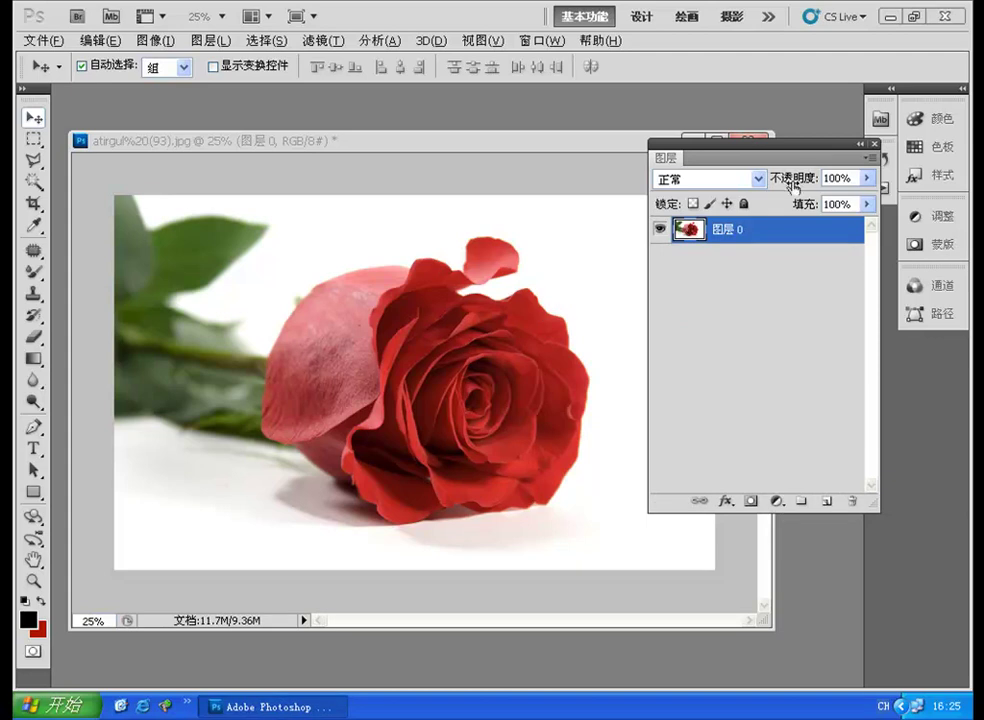
left_click(862, 146)
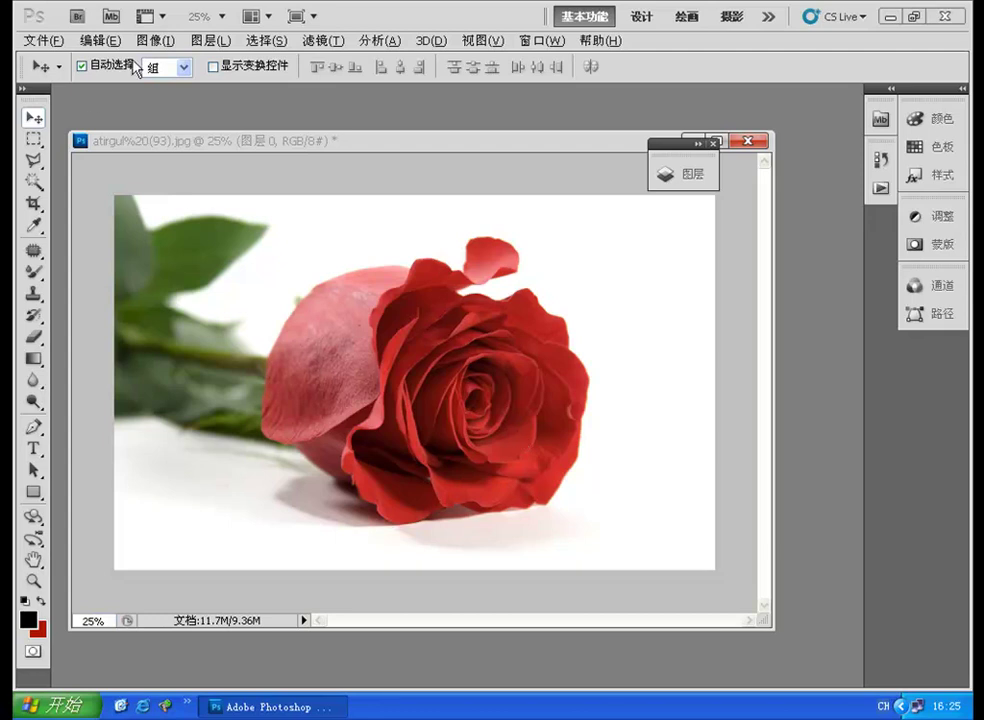
left_click(100, 40)
left_click(76, 88)
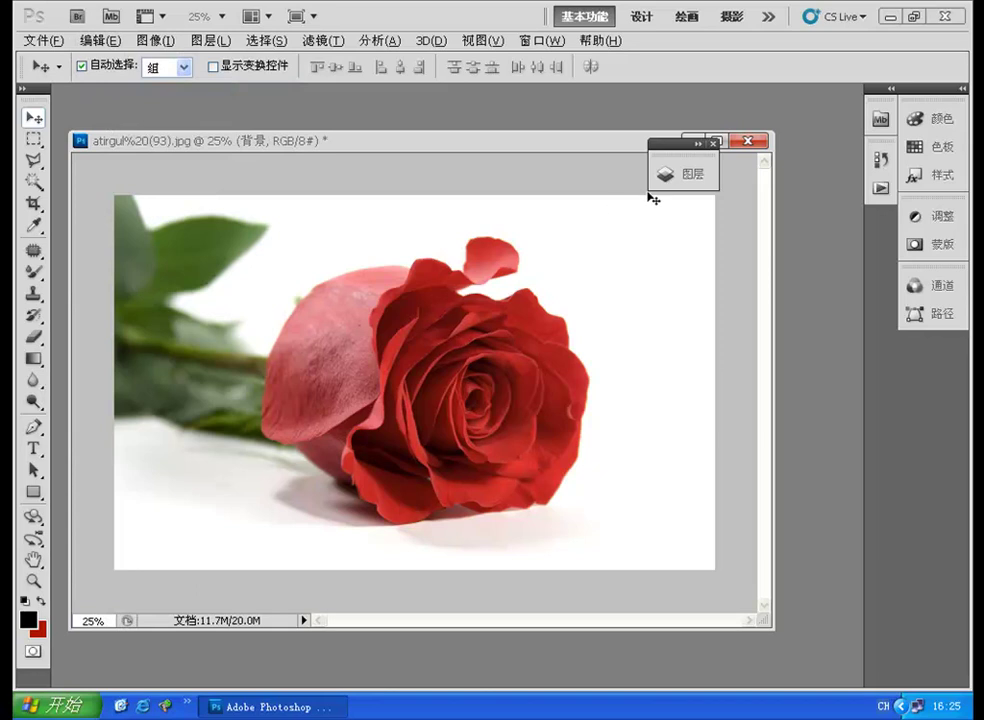
left_click(686, 176)
left_click(427, 266)
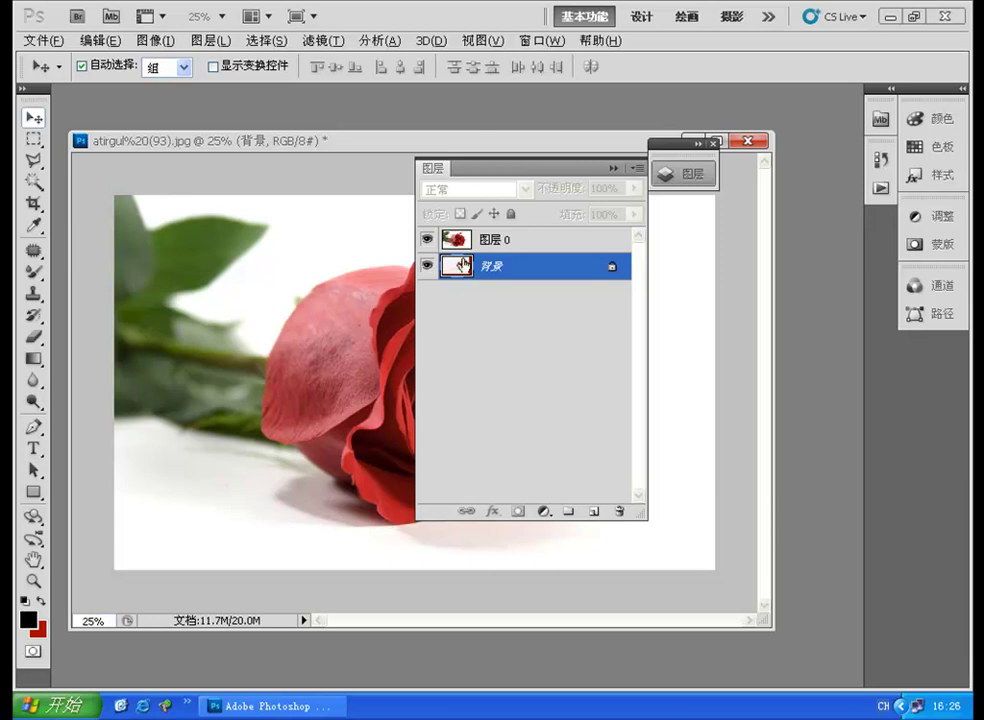
Convert the Background into an ordinary layer named 图层 1 and keep it selected.
left_click(210, 44)
mouse_move(220, 58)
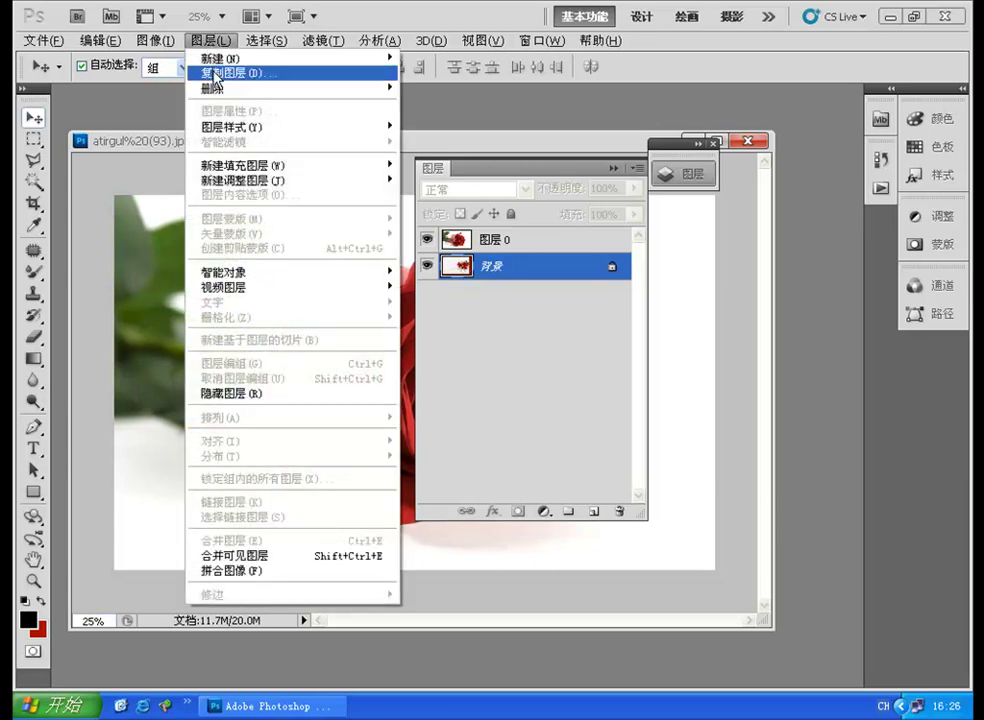
left_click(440, 77)
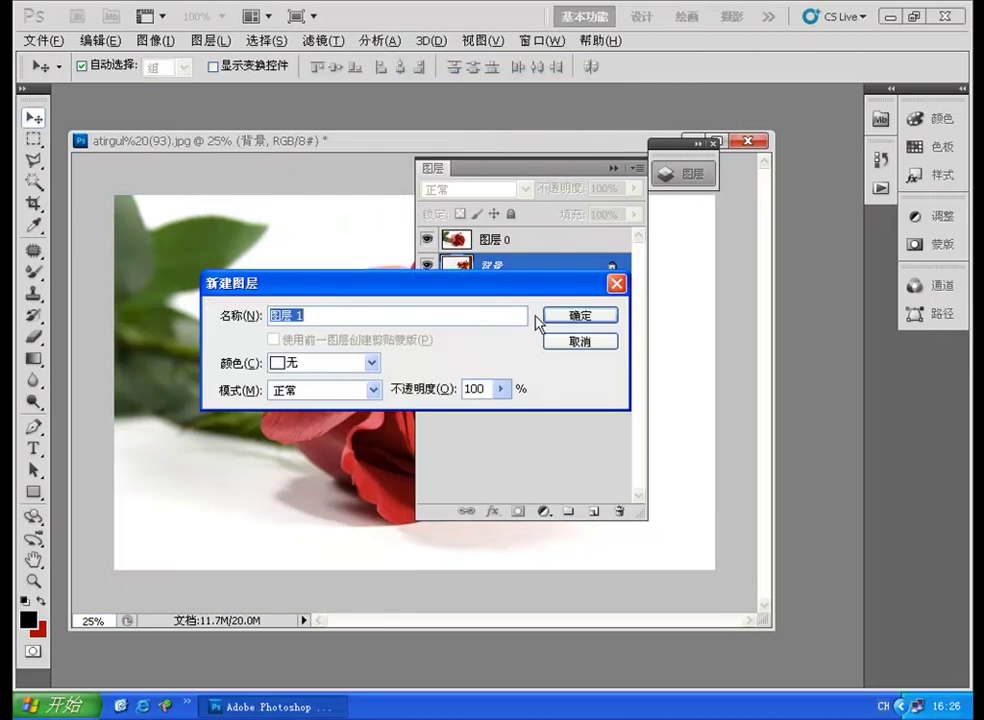
key("Return")
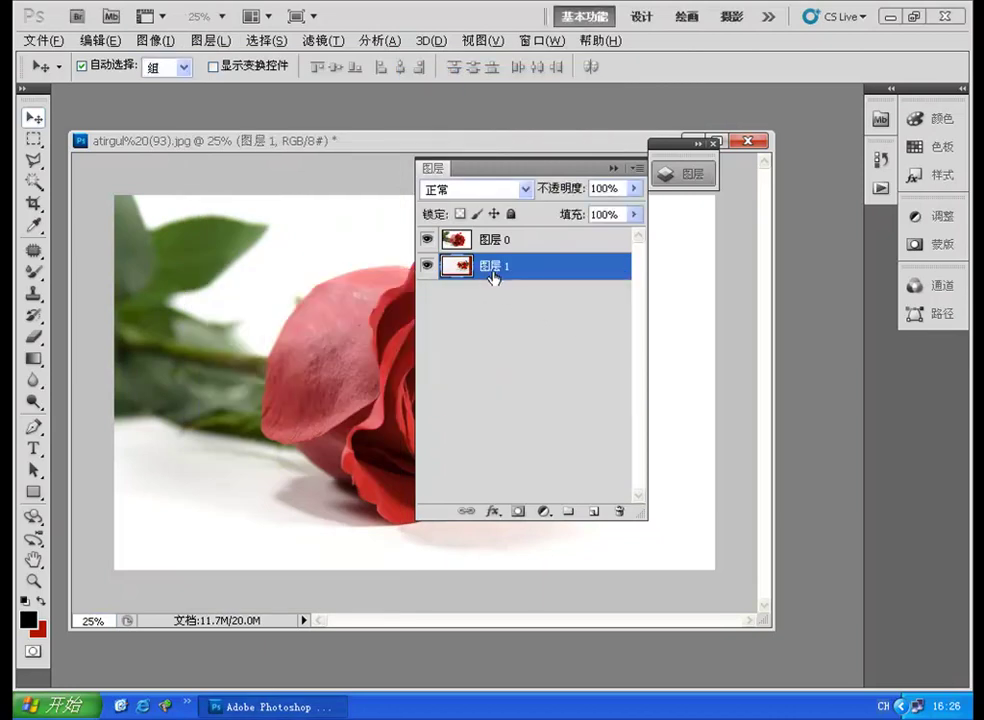
left_click(476, 242)
left_click(487, 267)
Collapse the Layers panel to uncover the rose, briefly toggling the Channels list.
left_click(612, 168)
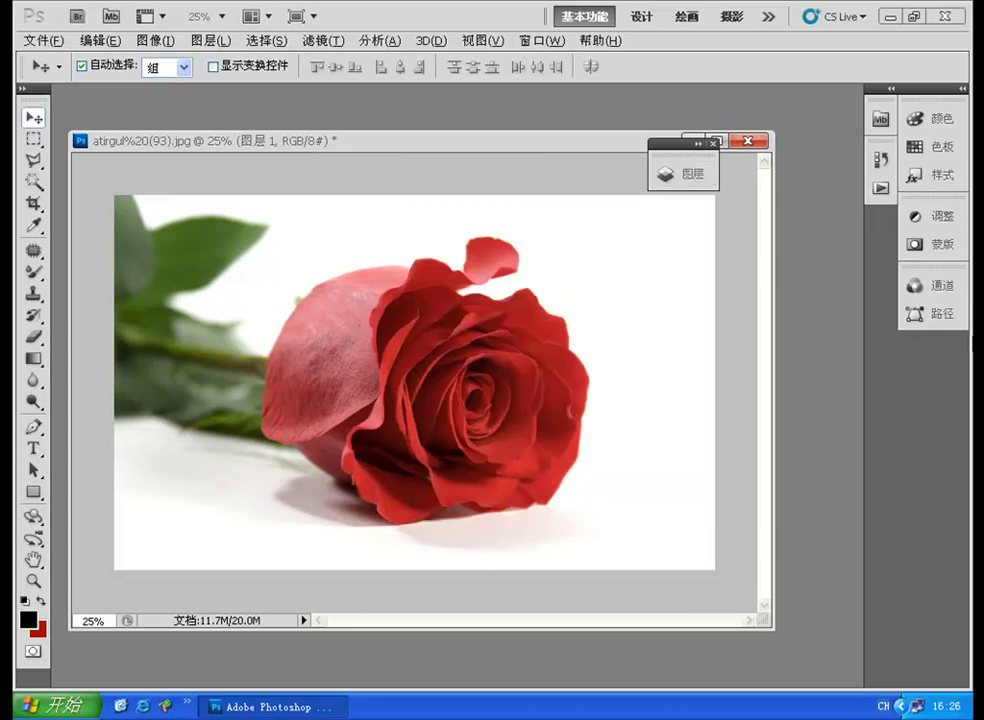
left_click(932, 286)
left_click(690, 176)
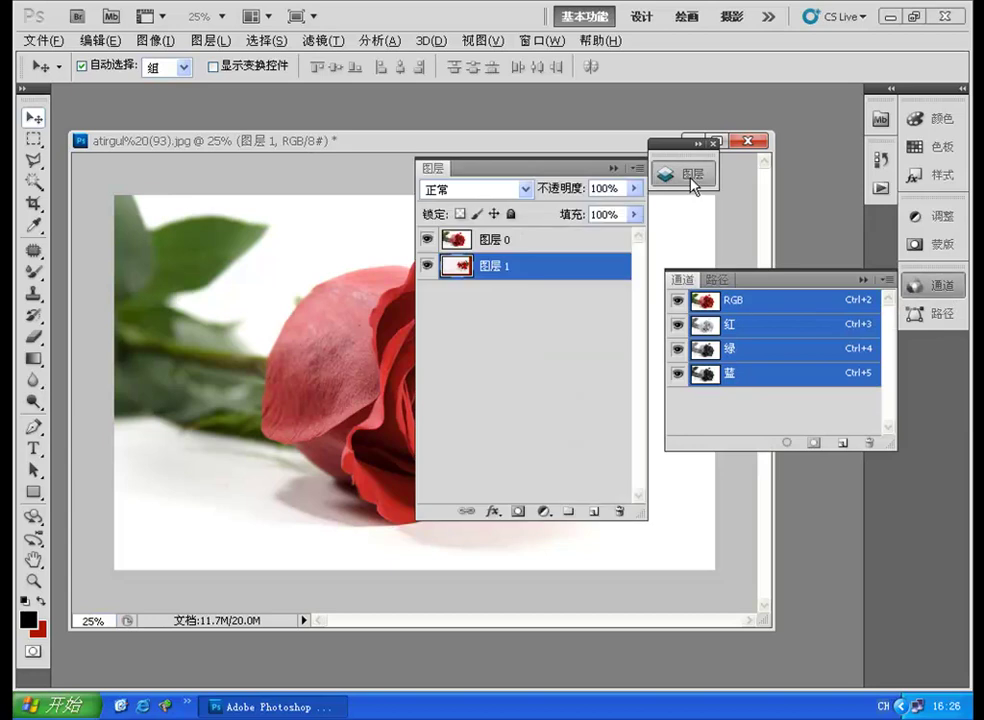
left_click(863, 280)
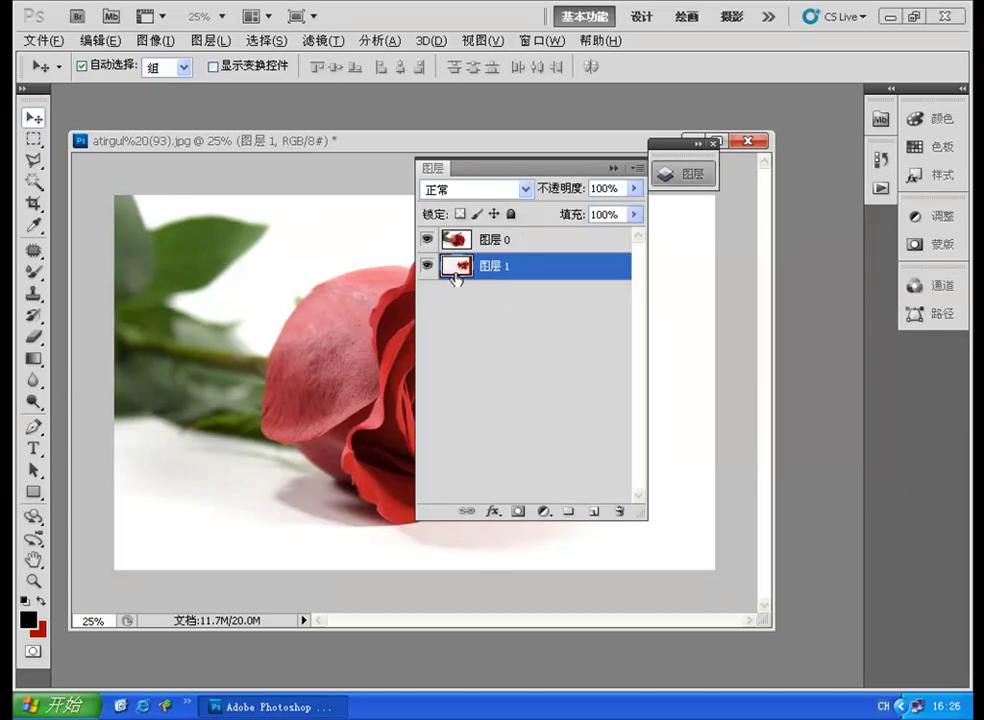
left_click(613, 168)
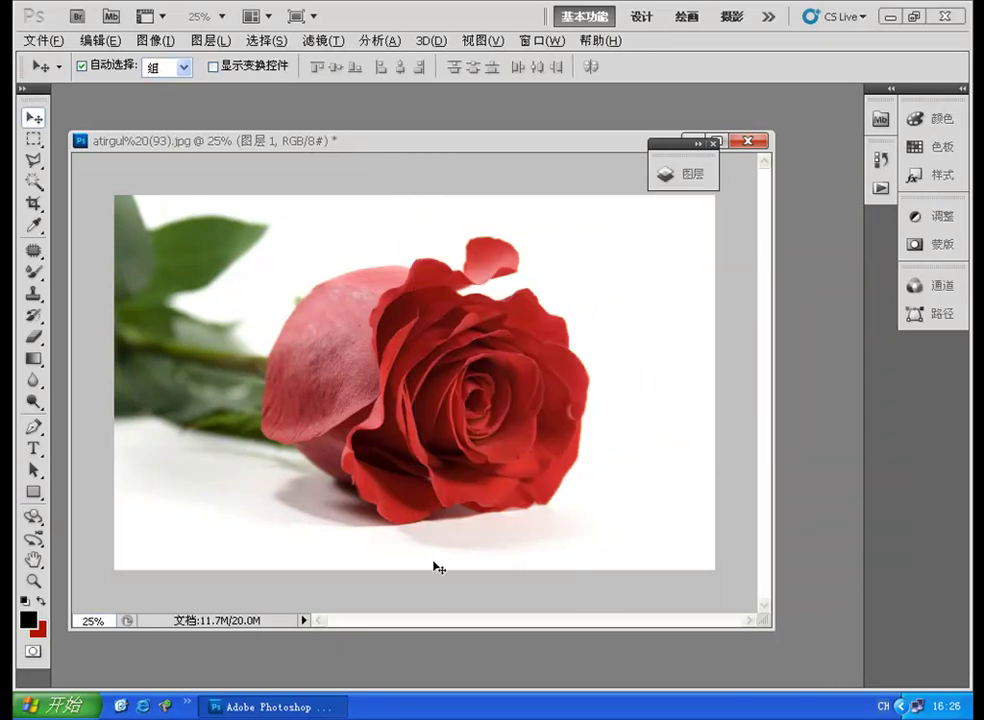
Magic Wand-select the white background around the rose on 图层 0.
left_click(33, 184)
key("F7")
left_click(498, 239)
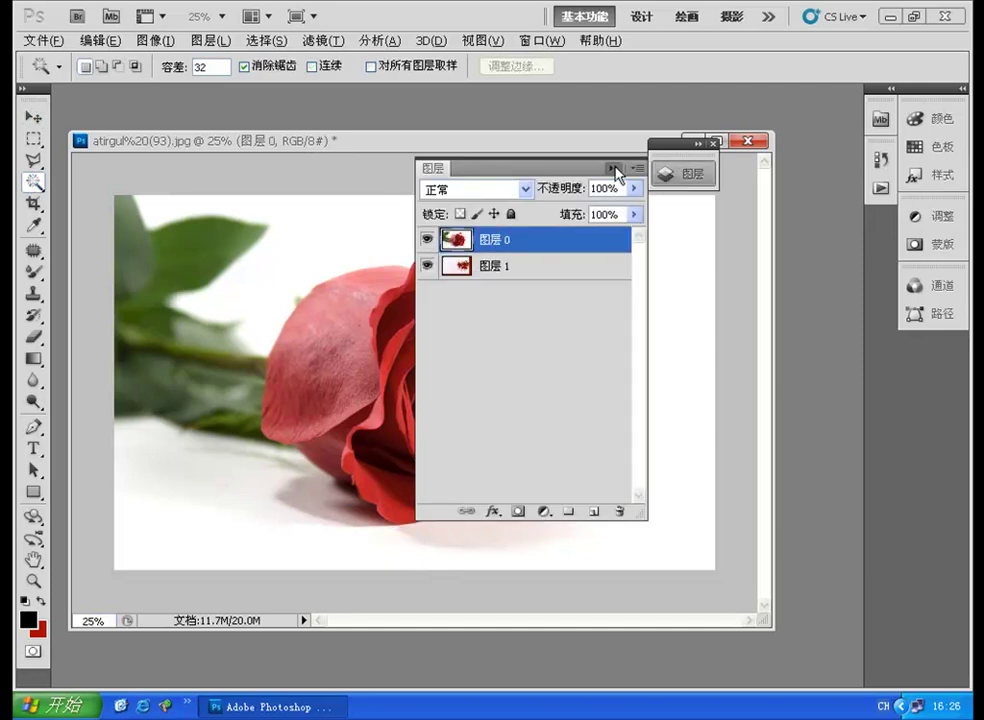
left_click(614, 170)
left_click(634, 290)
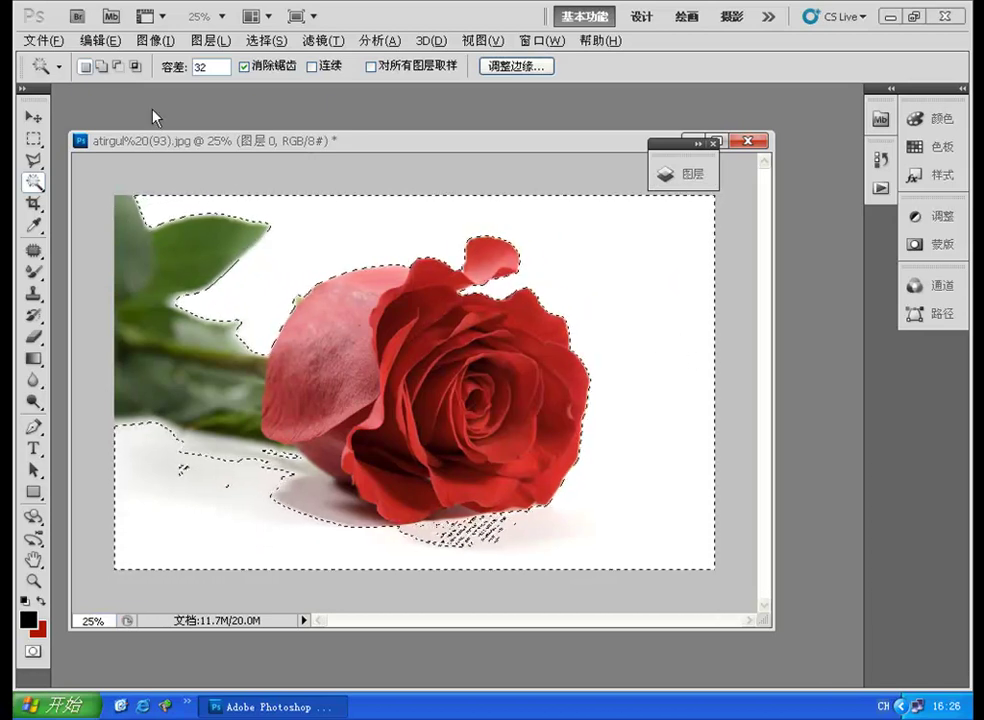
Feather the selection with a 2-pixel radius.
left_click(265, 42)
mouse_move(290, 218)
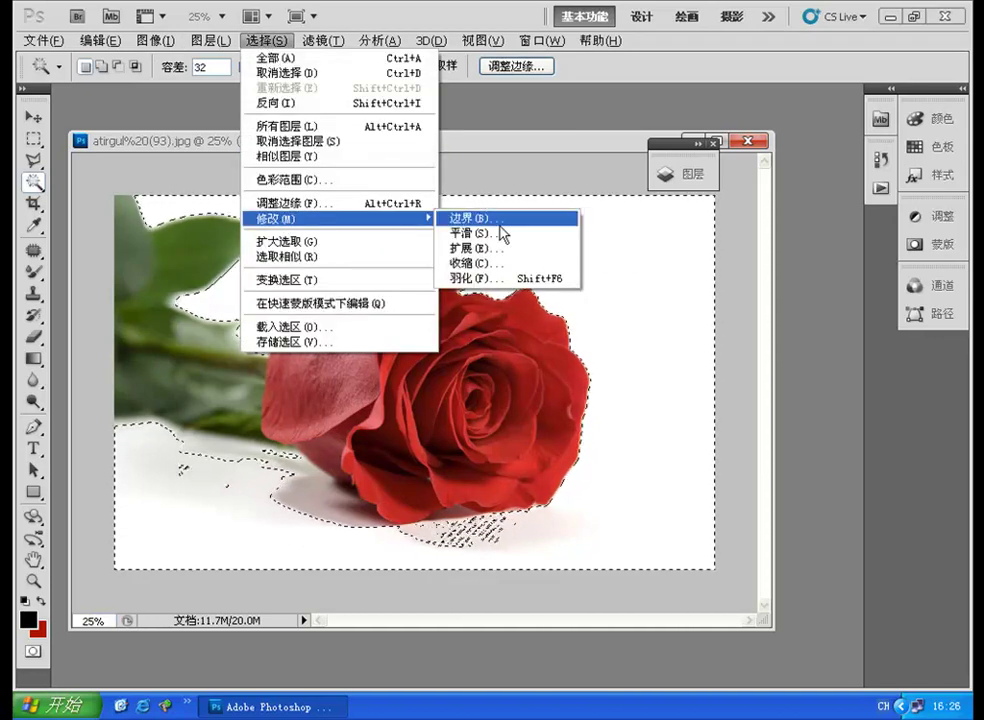
left_click(475, 278)
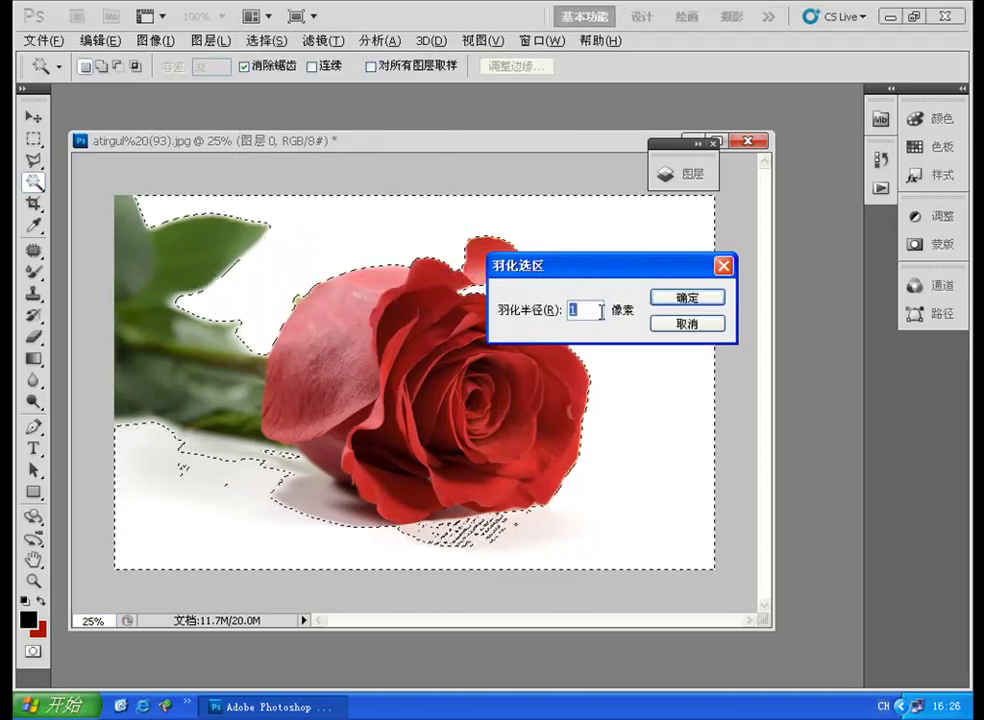
type("2")
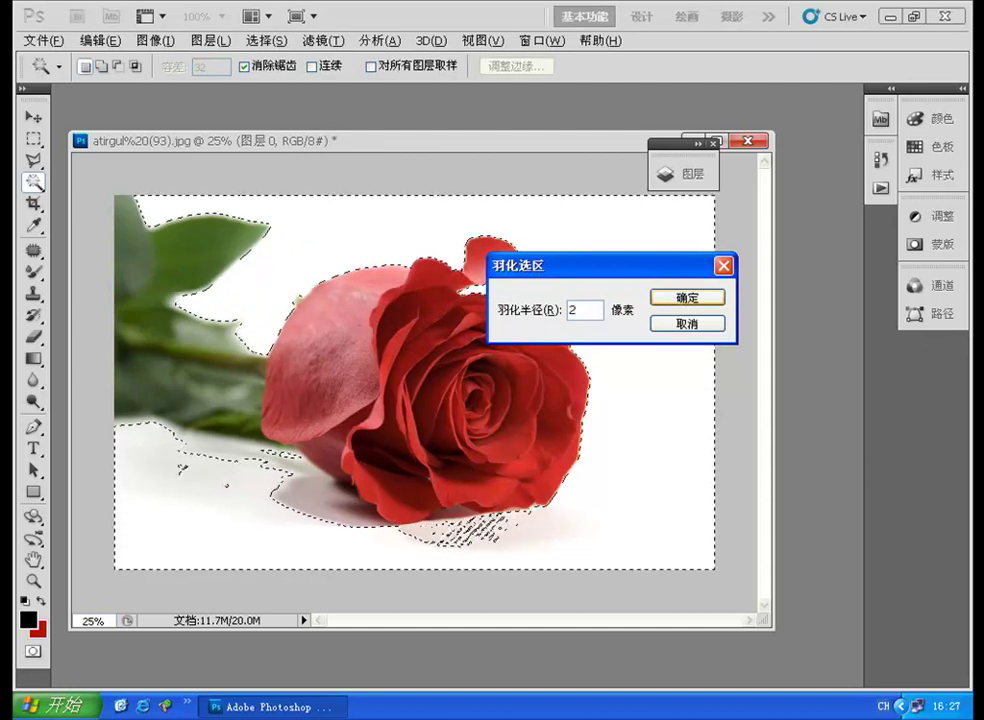
left_click(688, 298)
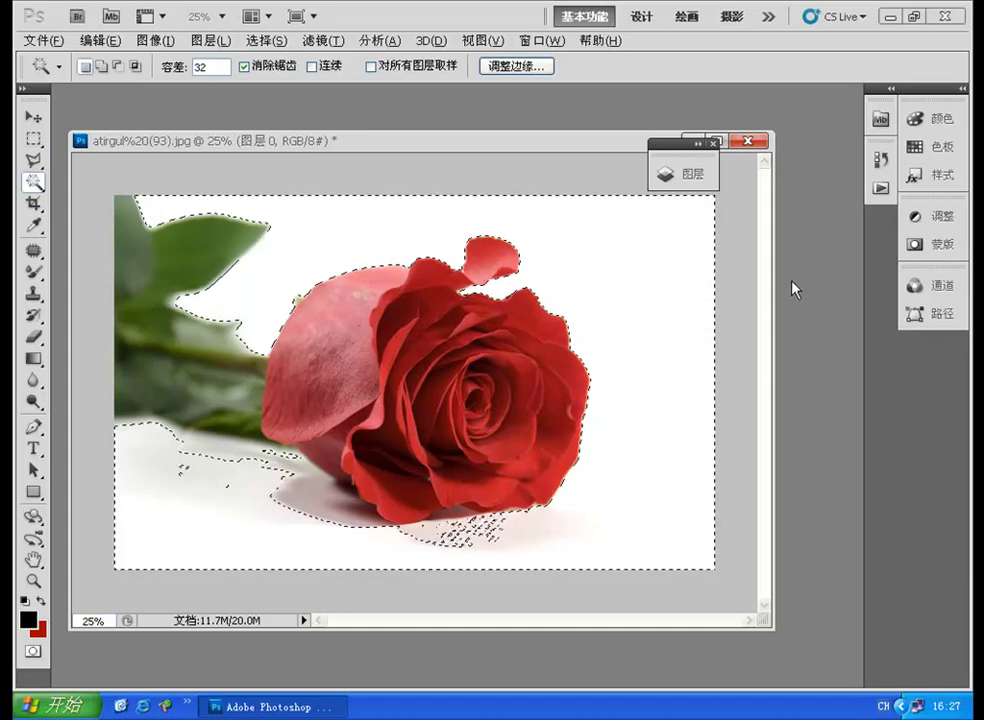
Delete the white surround from 图层 0 and move the large rose left and slightly up.
key("ctrl+shift+alt+v")
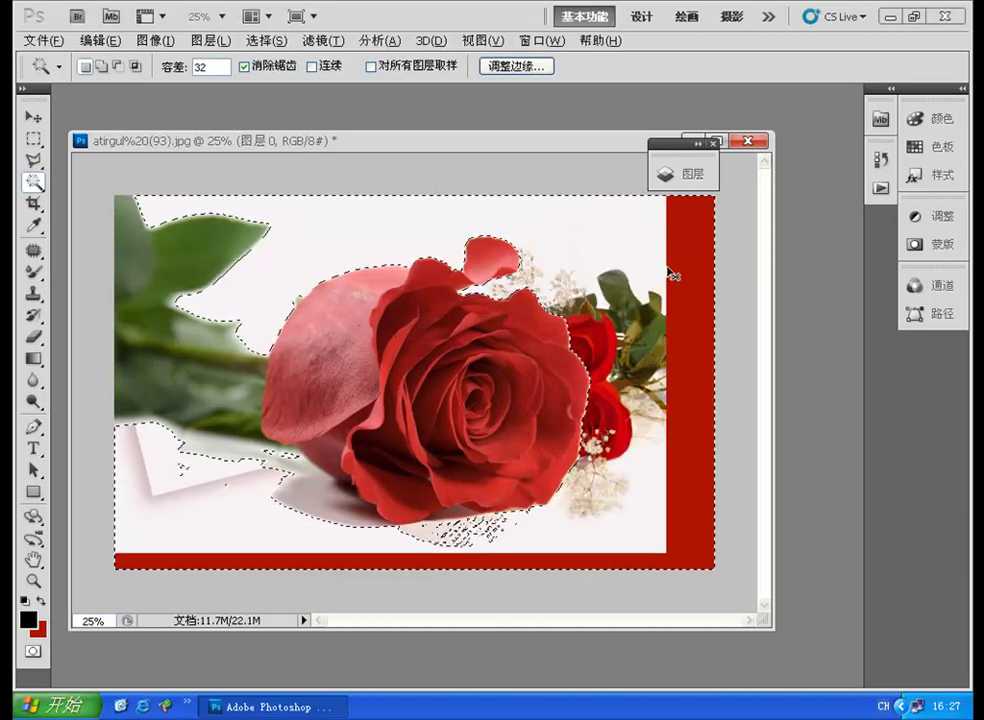
left_click(33, 119)
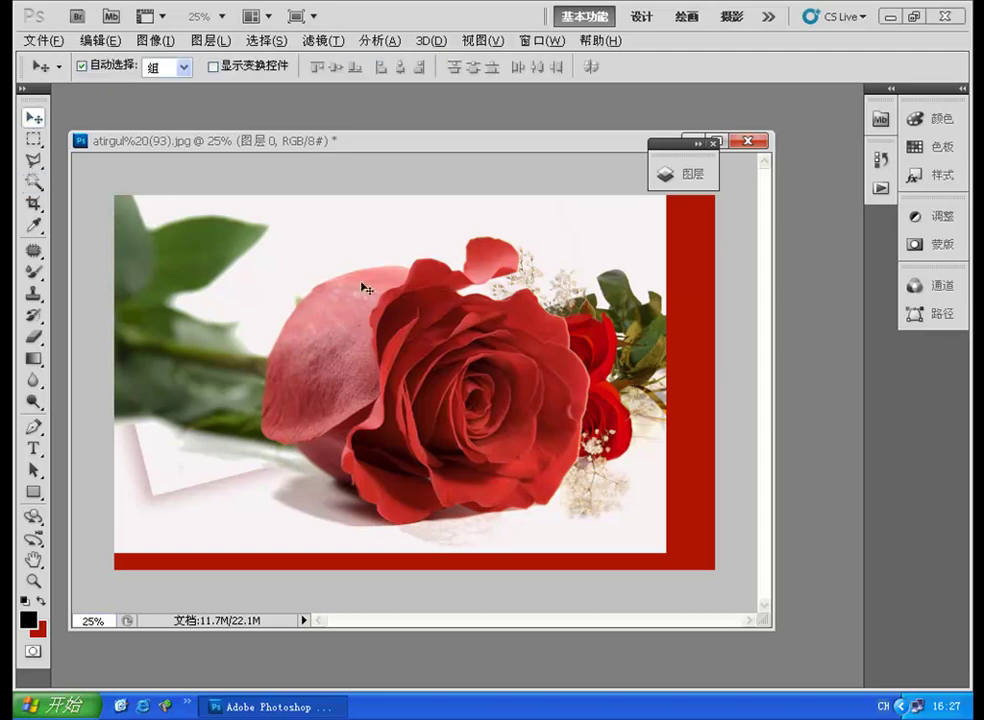
right_click(448, 351)
left_click(449, 364)
mouse_move(448, 366)
left_mouse_down()
mouse_move(334, 364)
mouse_move(419, 325)
mouse_move(303, 320)
mouse_move(307, 347)
left_mouse_up()
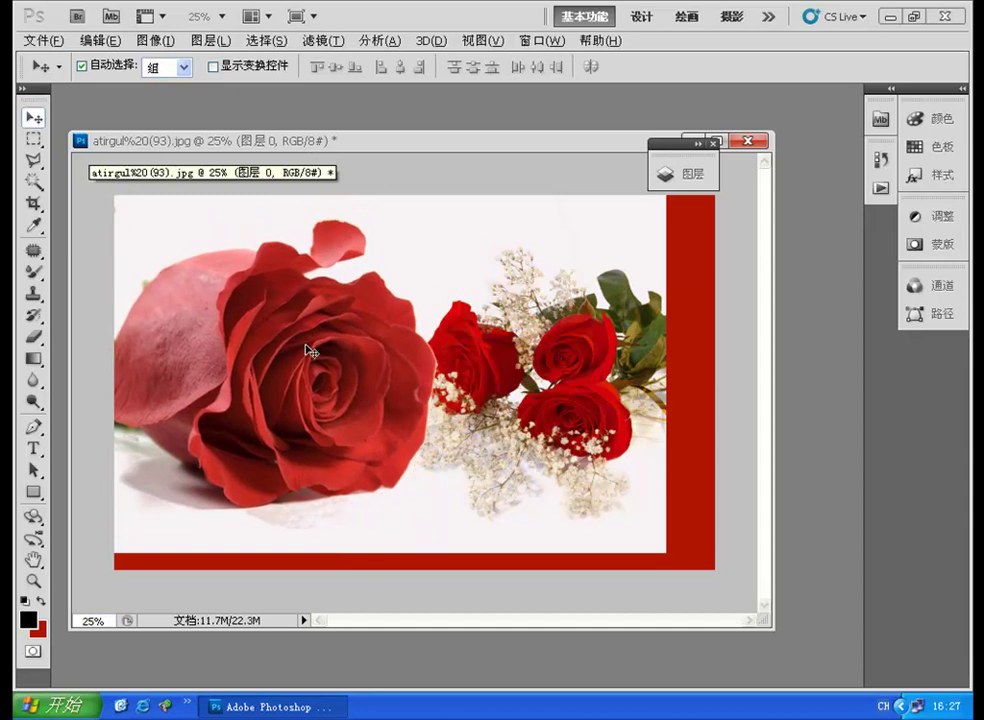
Make the bouquet layer 图层 1 active using the canvas layer list.
right_click(570, 354)
left_click(592, 361)
right_click(637, 340)
left_click(637, 340)
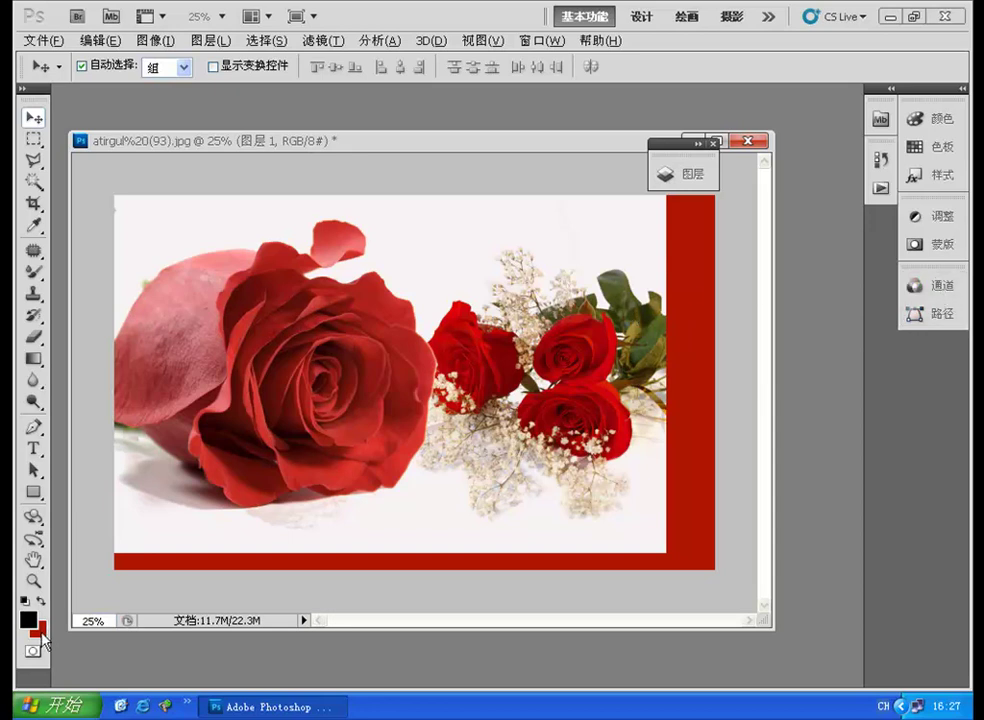
Set the background colour to white in the Color Picker.
key("i")
left_click(38, 630)
left_click(464, 322)
left_click(877, 309)
Shift the bouquet layer 图层 1 right and down to push its red border off-canvas.
key("v")
left_click(690, 175)
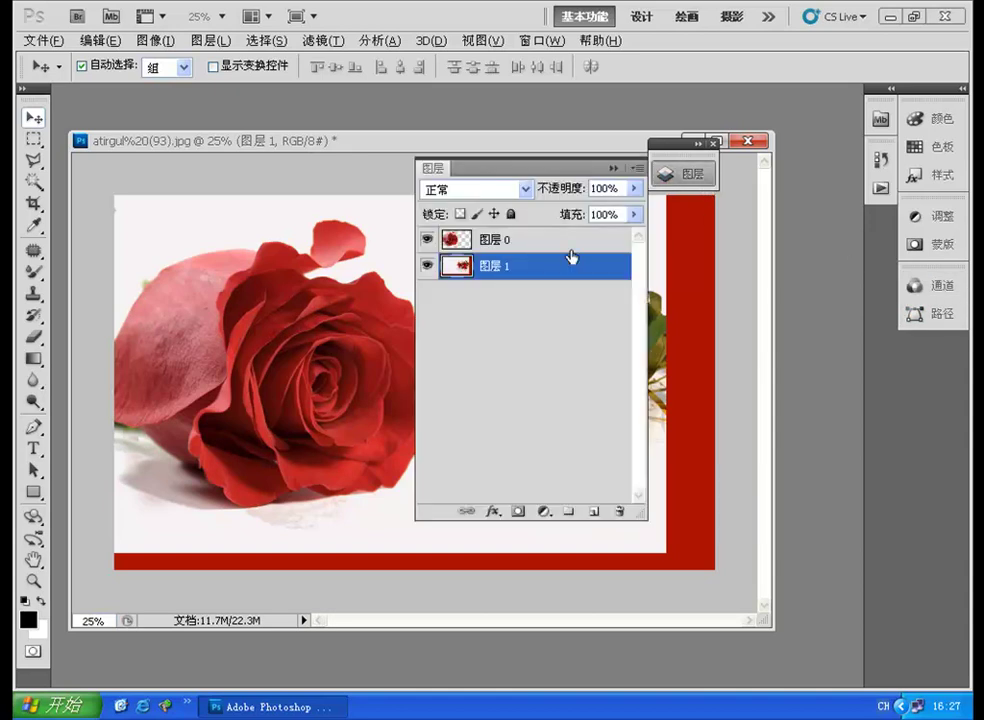
right_click(383, 534)
mouse_move(383, 534)
left_mouse_down()
mouse_move(414, 527)
mouse_move(432, 546)
left_mouse_up()
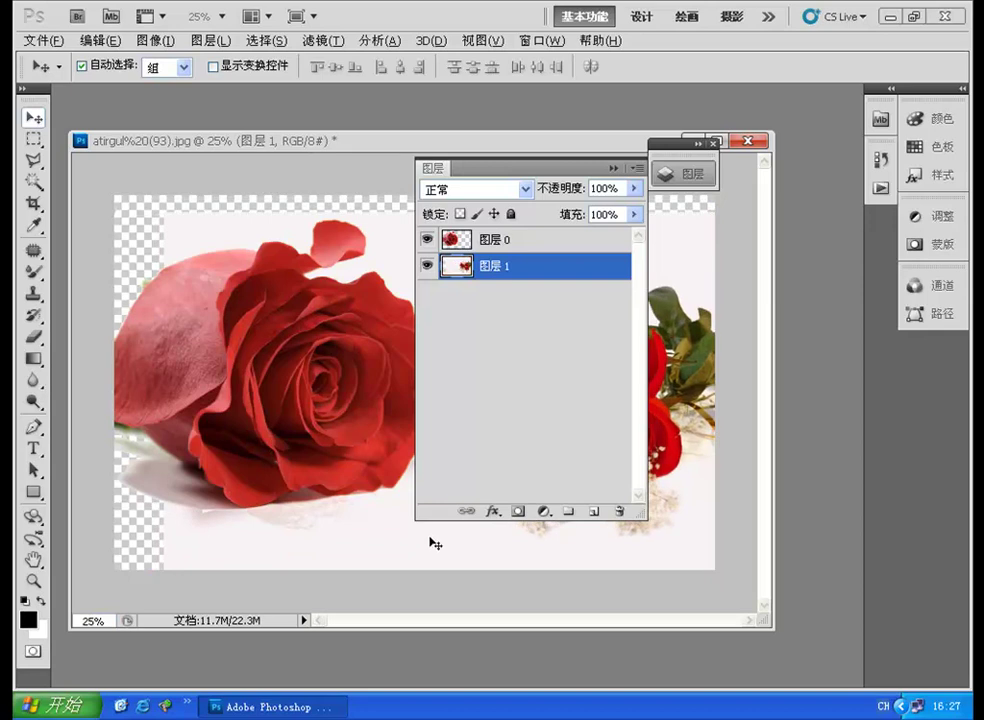
left_click(155, 40)
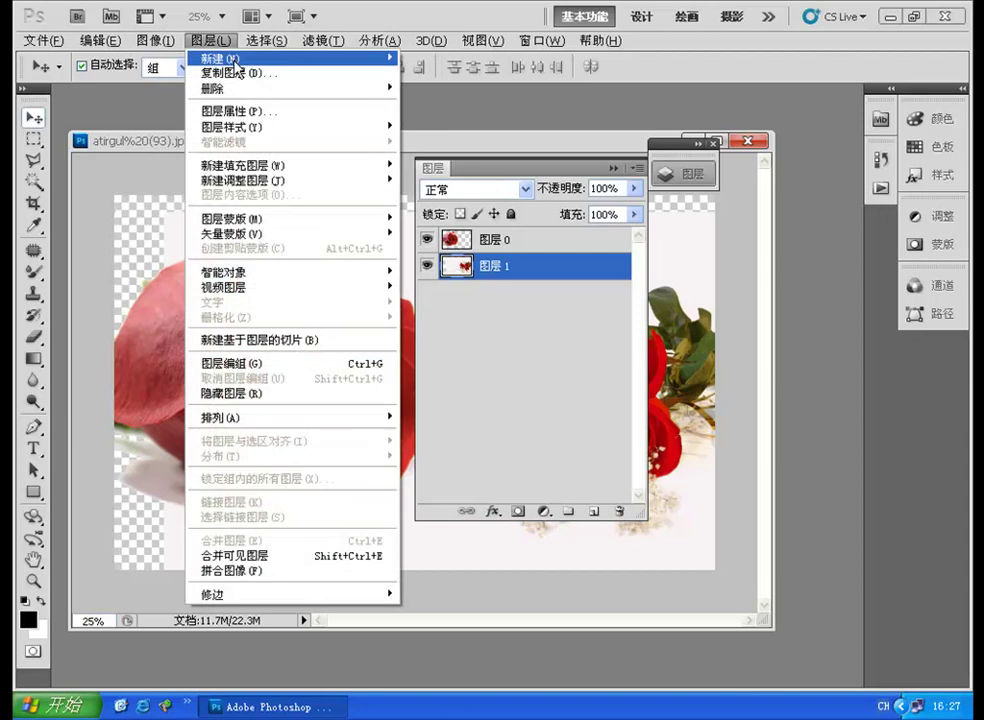
Make 图层 1 a Background layer, then convert it back to an ordinary layer 图层 1.
left_click(440, 72)
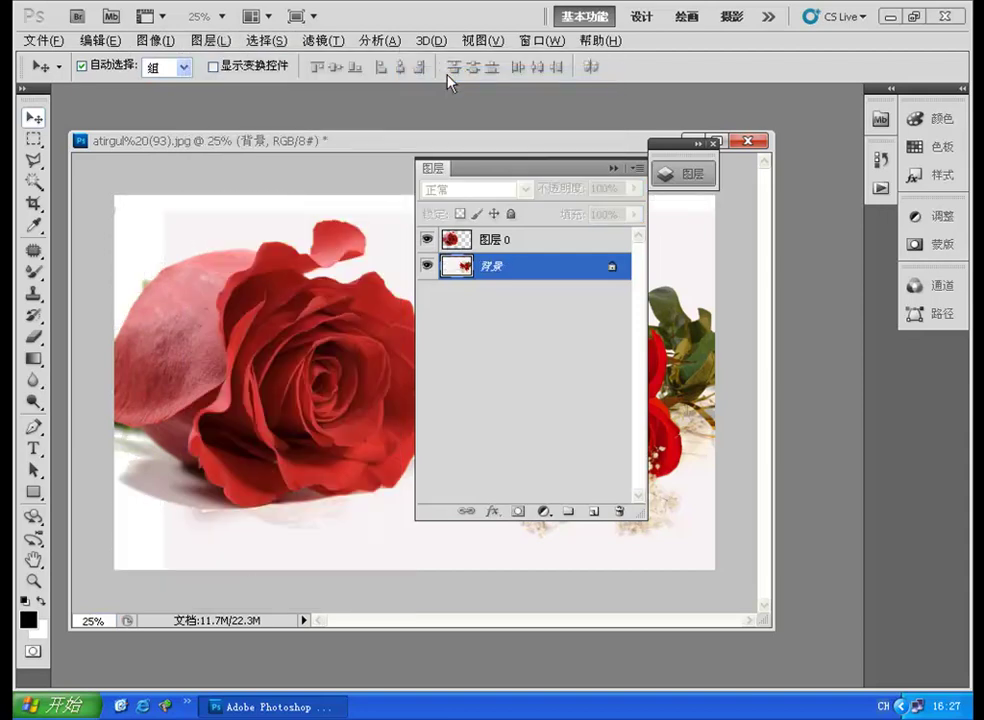
left_click(209, 40)
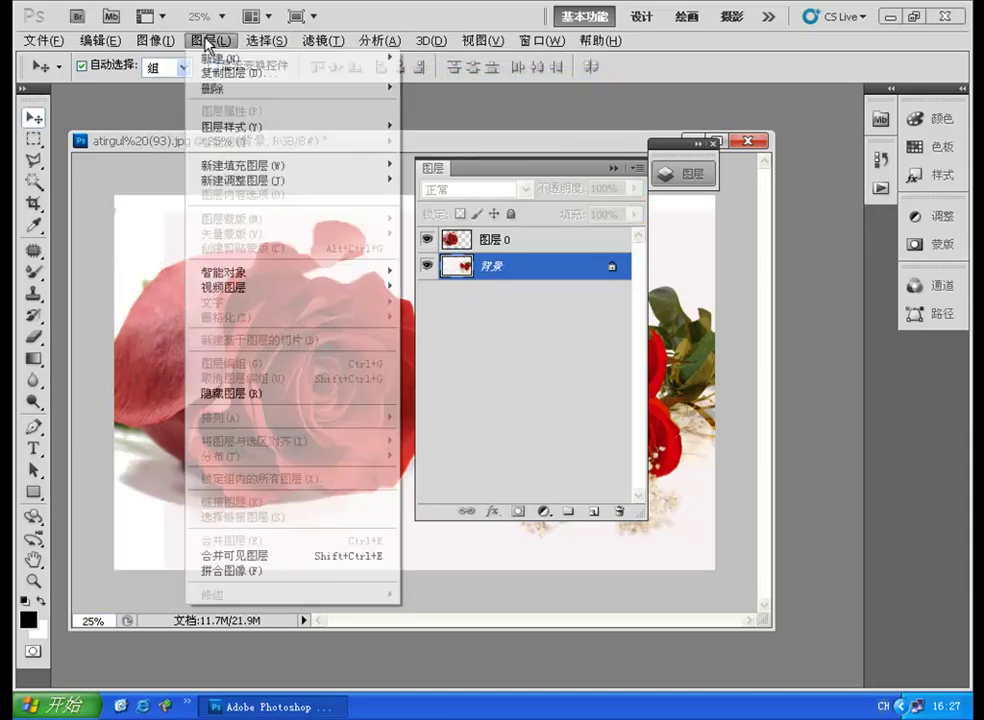
mouse_move(220, 58)
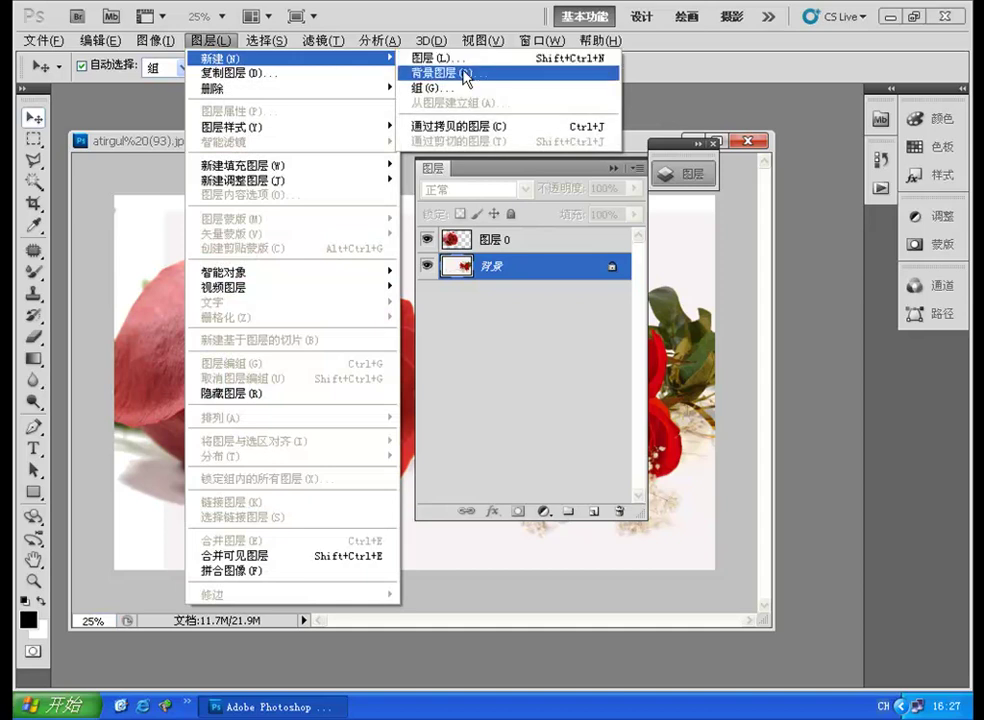
left_click(466, 76)
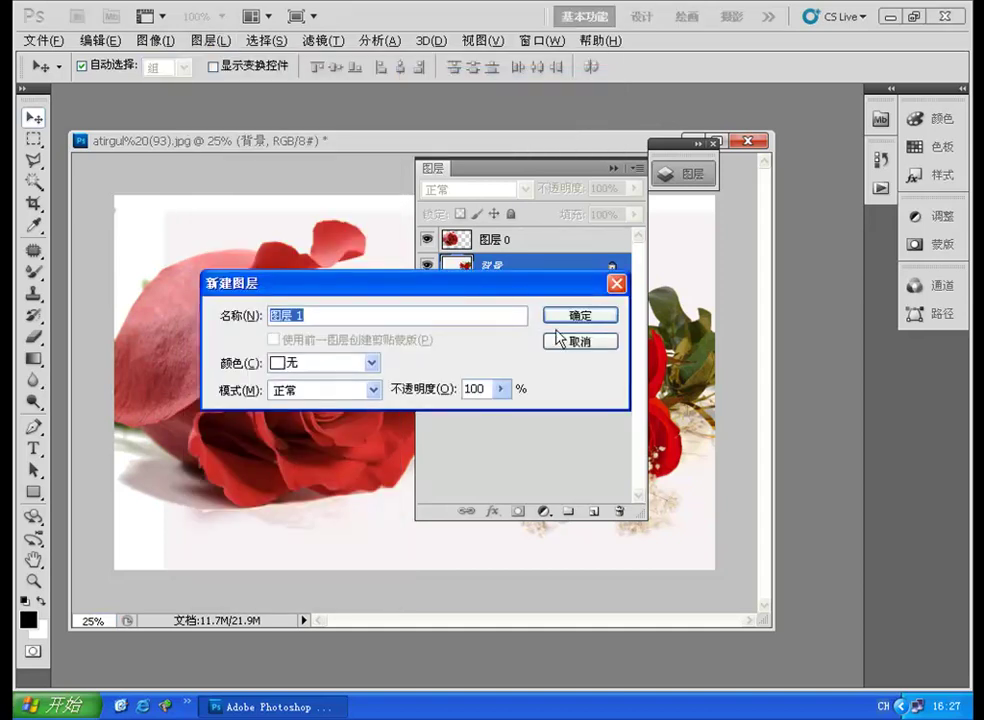
left_click(572, 312)
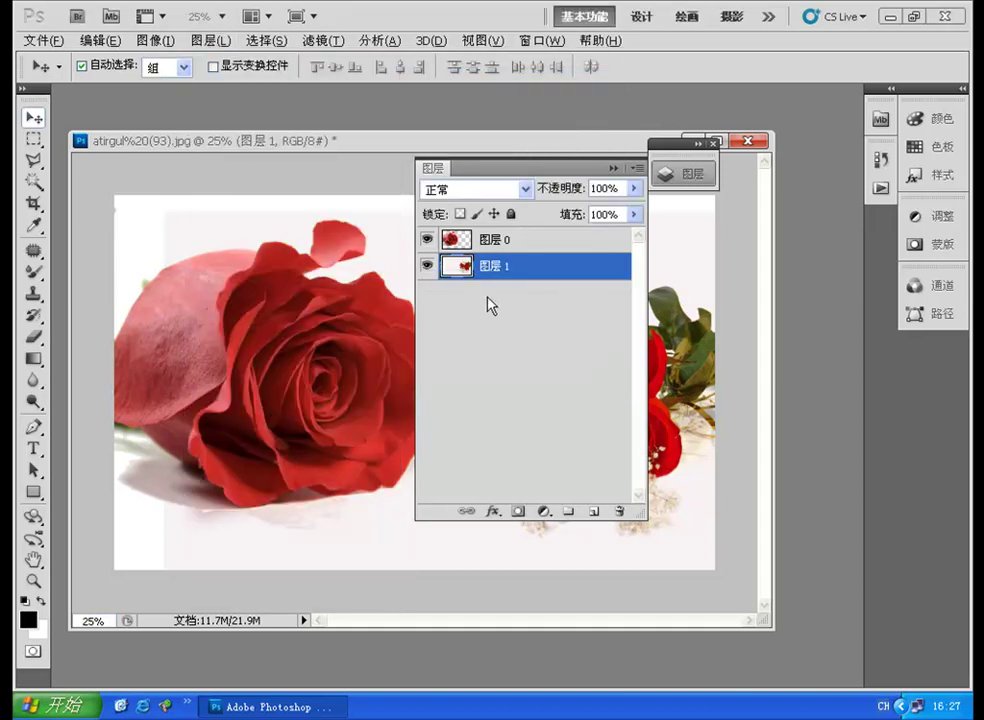
Move the large rose on 图层 0 right and down, then reselect 图层 1.
left_click(619, 168)
right_click(272, 342)
left_click(302, 352)
mouse_move(272, 318)
left_mouse_down()
mouse_move(397, 367)
mouse_move(312, 362)
left_mouse_up()
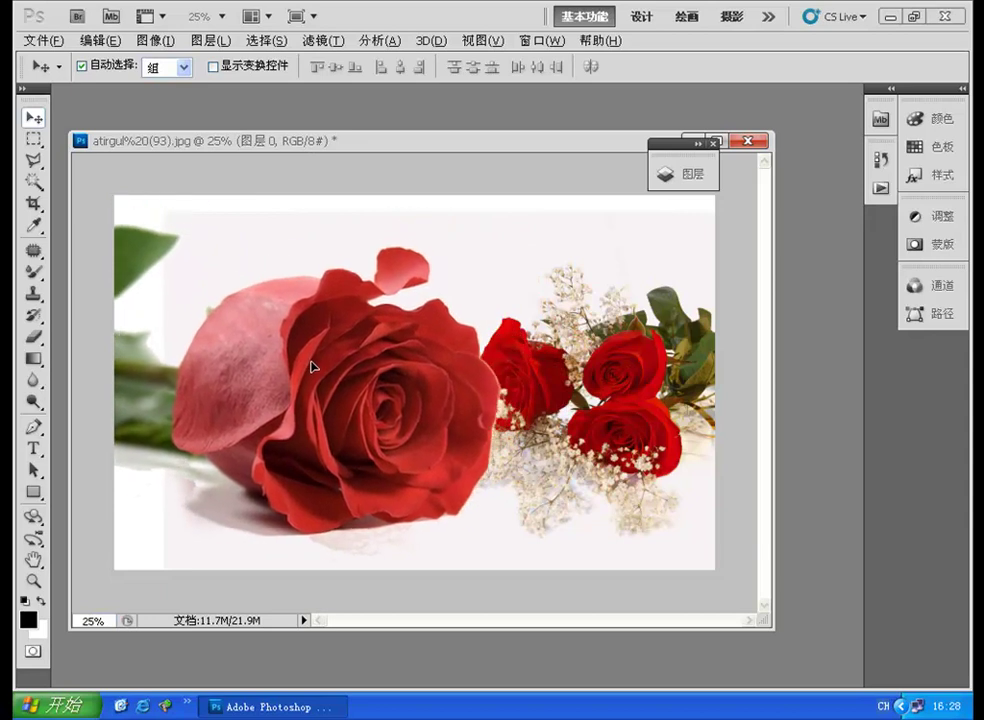
right_click(536, 312)
left_click(555, 320)
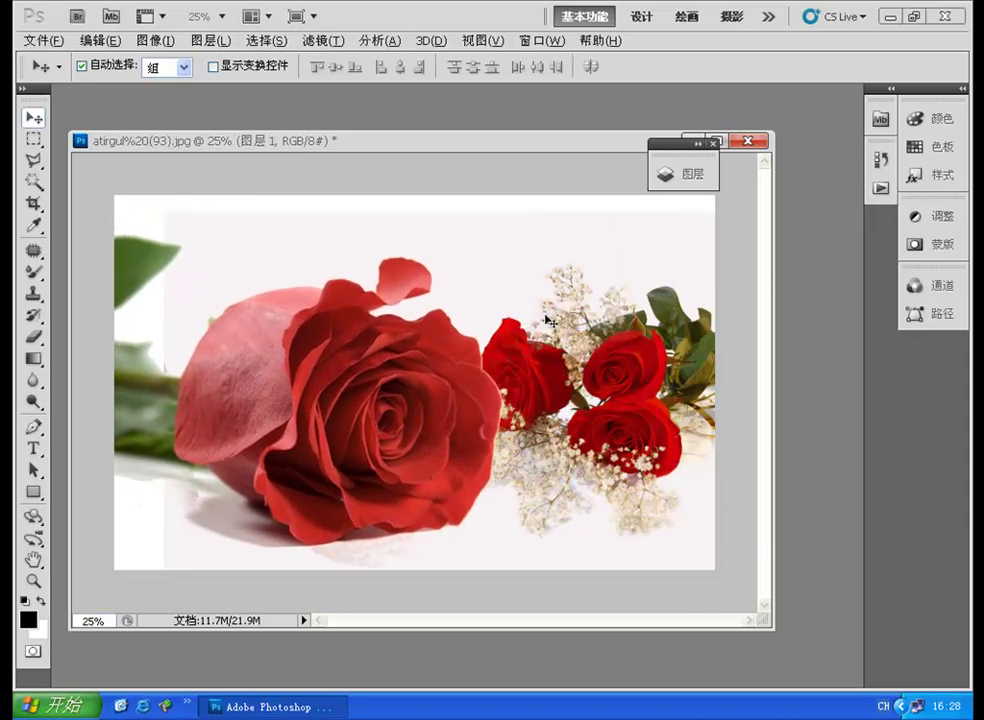
Review the Layers panel, then make the large rose layer 图层 0 active.
left_click(693, 175)
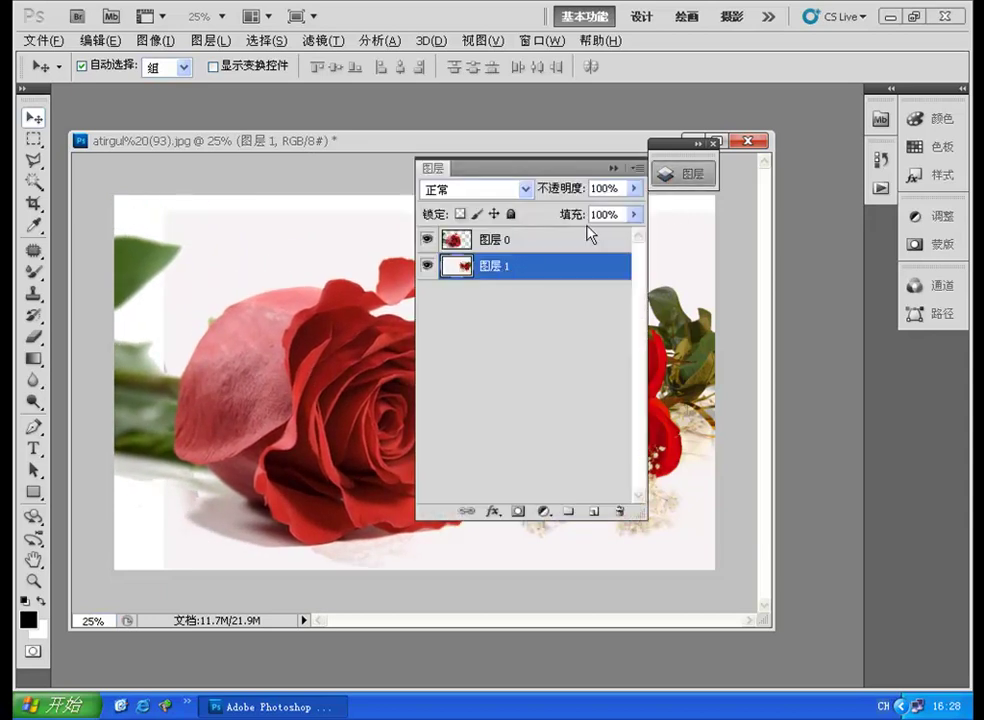
left_click(610, 170)
left_click(693, 175)
left_click(613, 167)
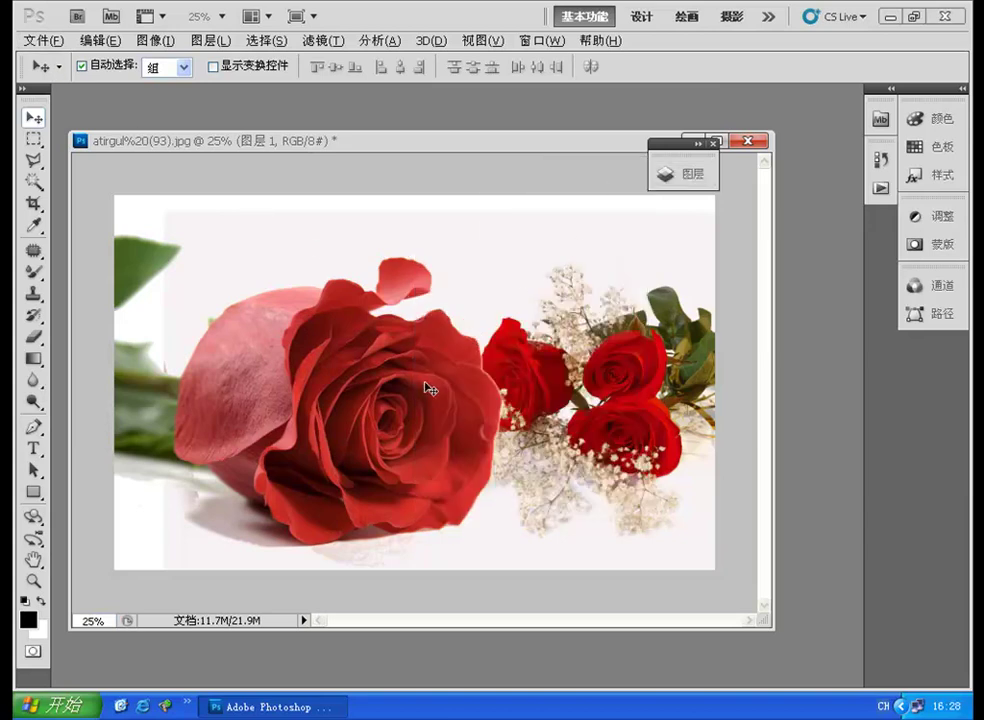
right_click(375, 385)
left_click(385, 389)
left_click(165, 43)
mouse_move(240, 81)
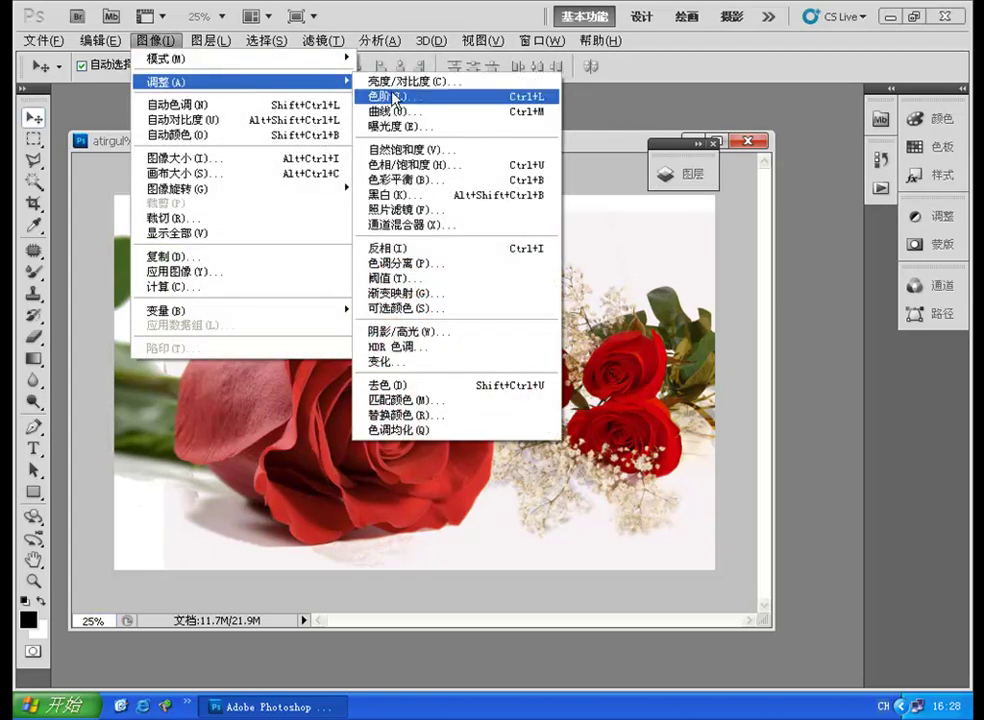
Apply Levels to the large rose with midtones 0.66 and white input 209.
left_click(385, 96)
left_click_drag(868, 90, 662, 80)
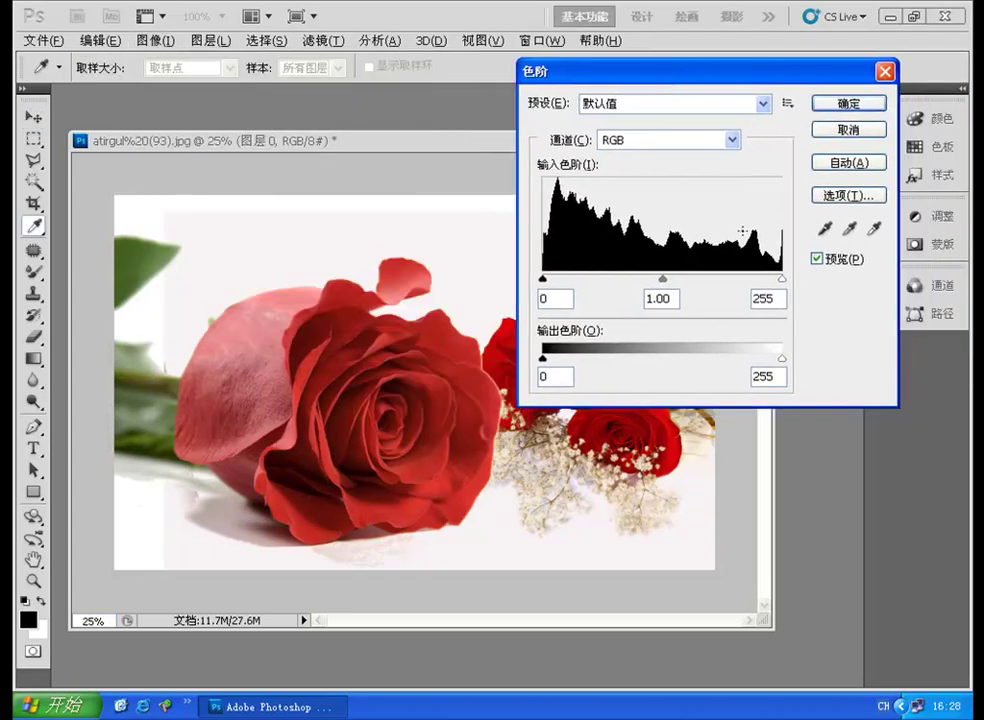
left_click_drag(664, 280, 694, 280)
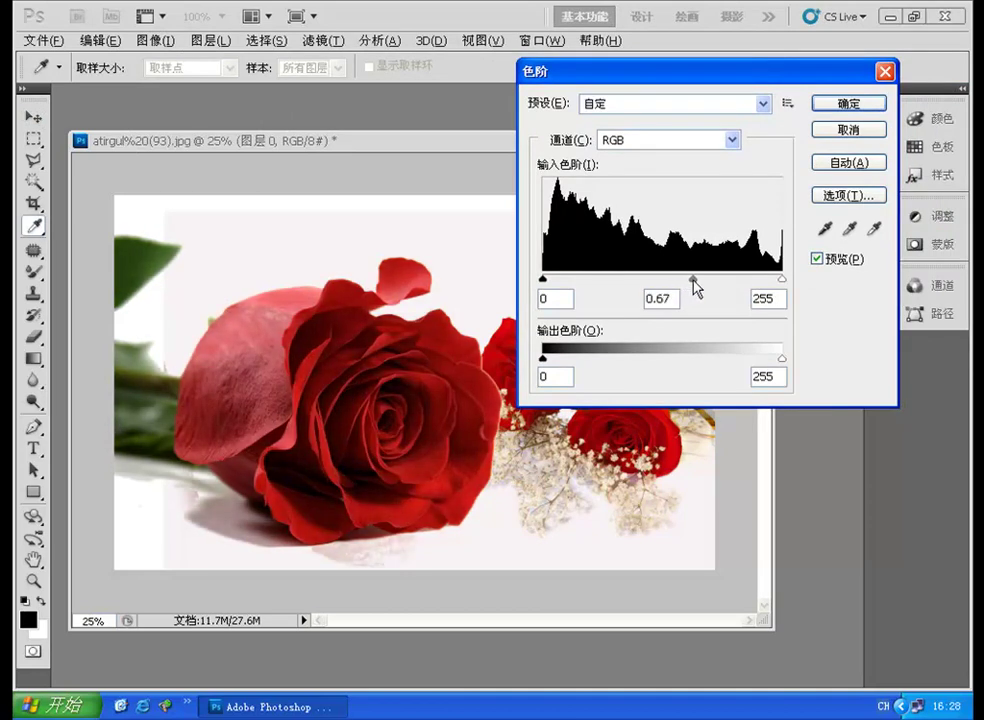
left_click_drag(782, 280, 740, 282)
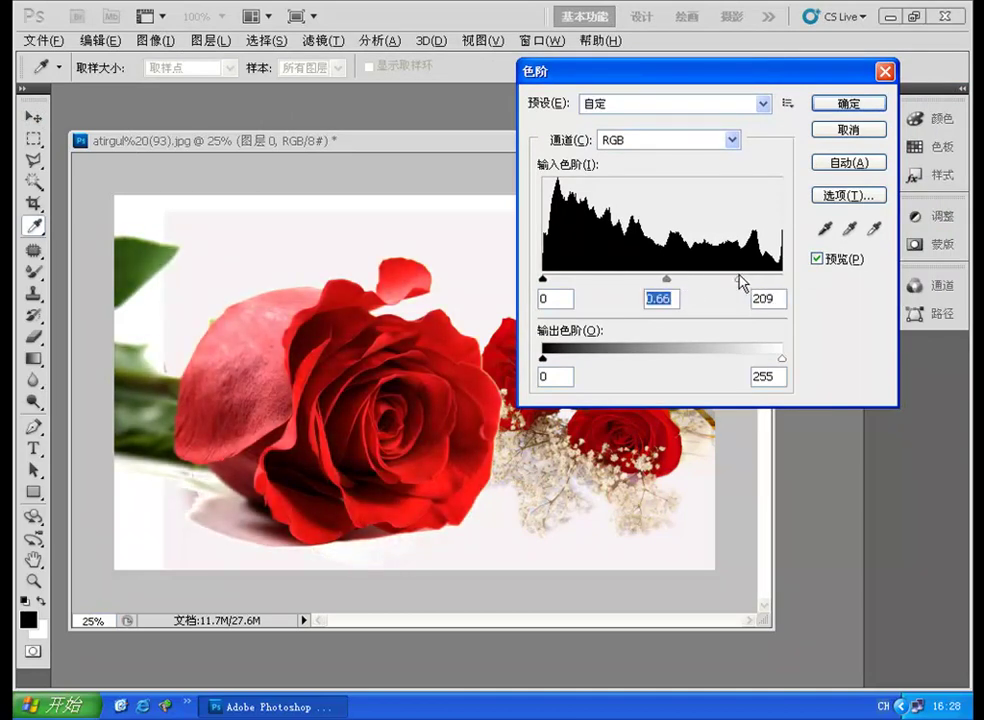
left_click(864, 106)
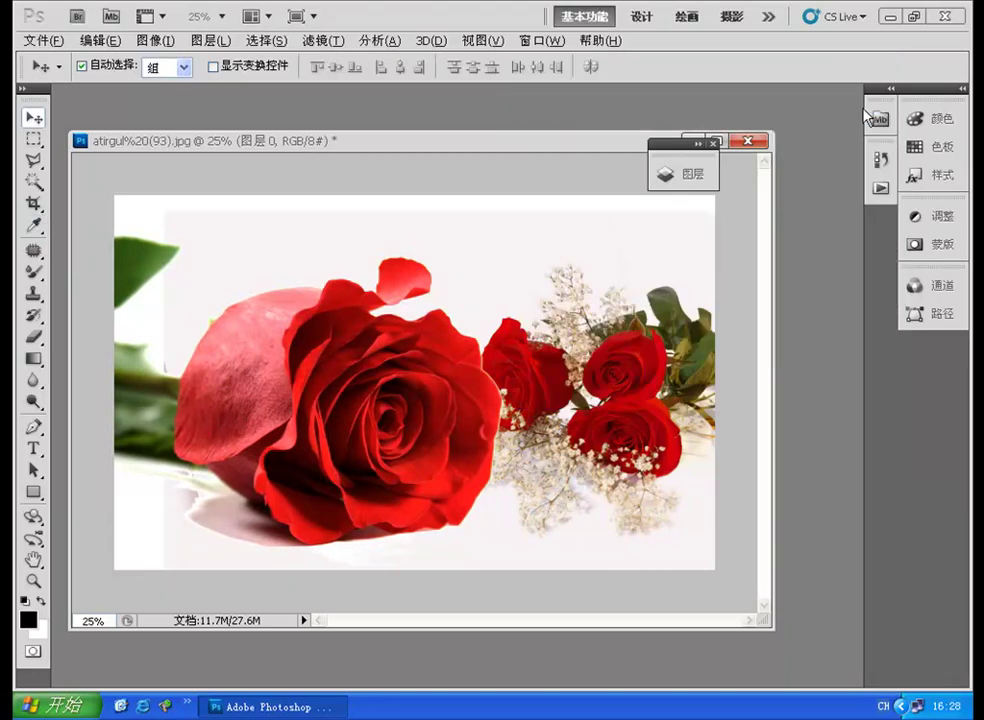
Lower the bouquet layer 图层 1 opacity to 64% in the Layers panel.
left_click(41, 42)
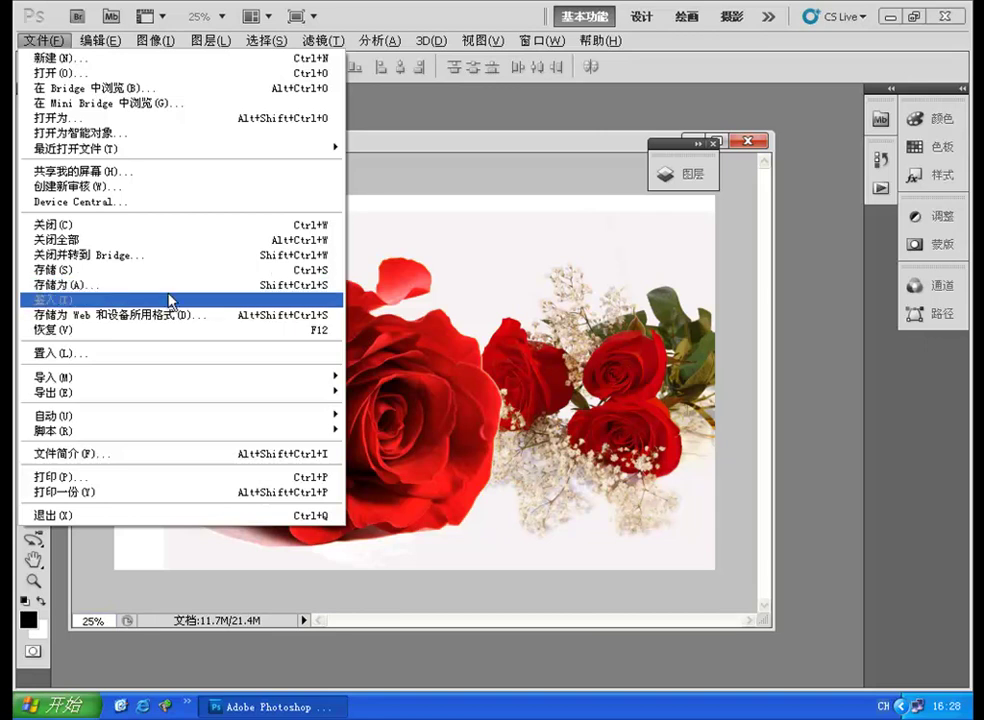
left_click(488, 277)
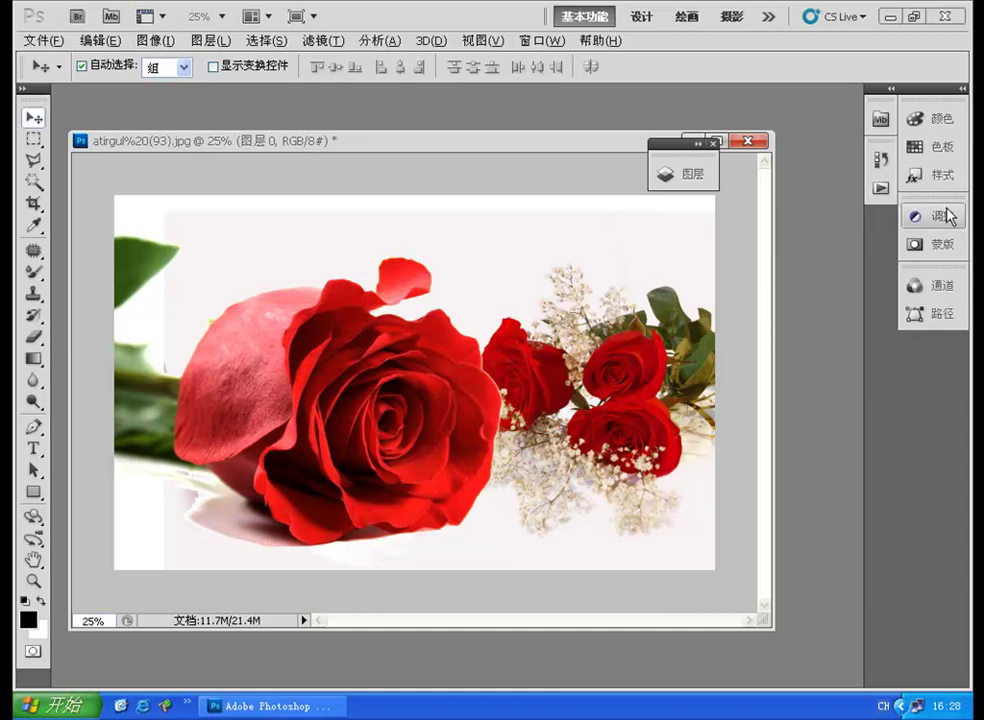
left_click(690, 174)
left_click(490, 266)
left_click(633, 188)
left_click_drag(588, 213, 606, 213)
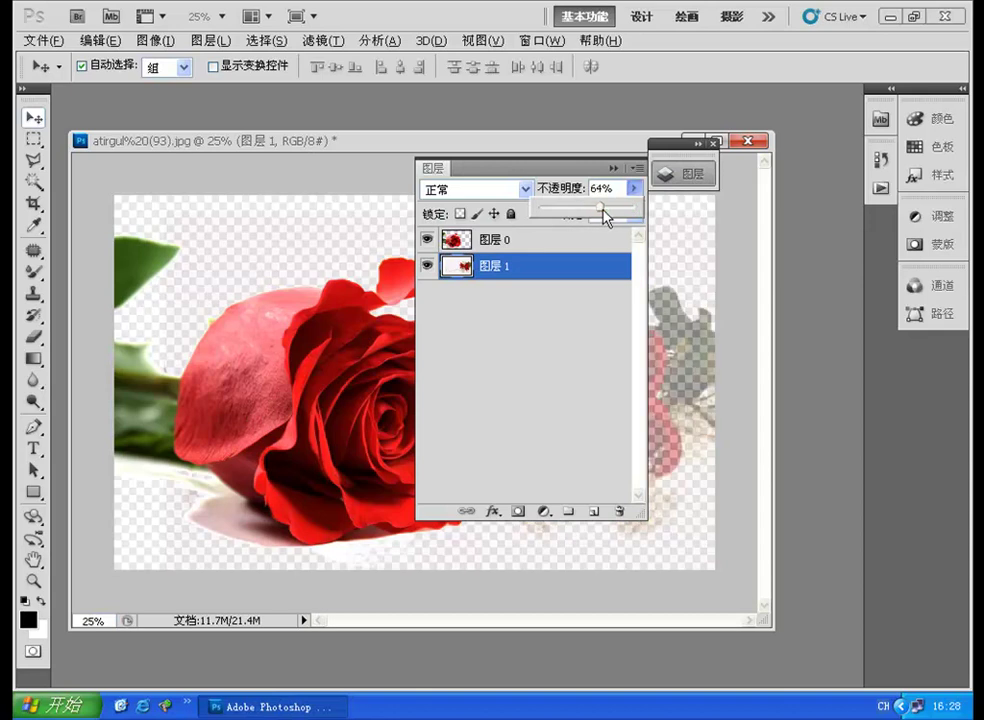
left_click(614, 168)
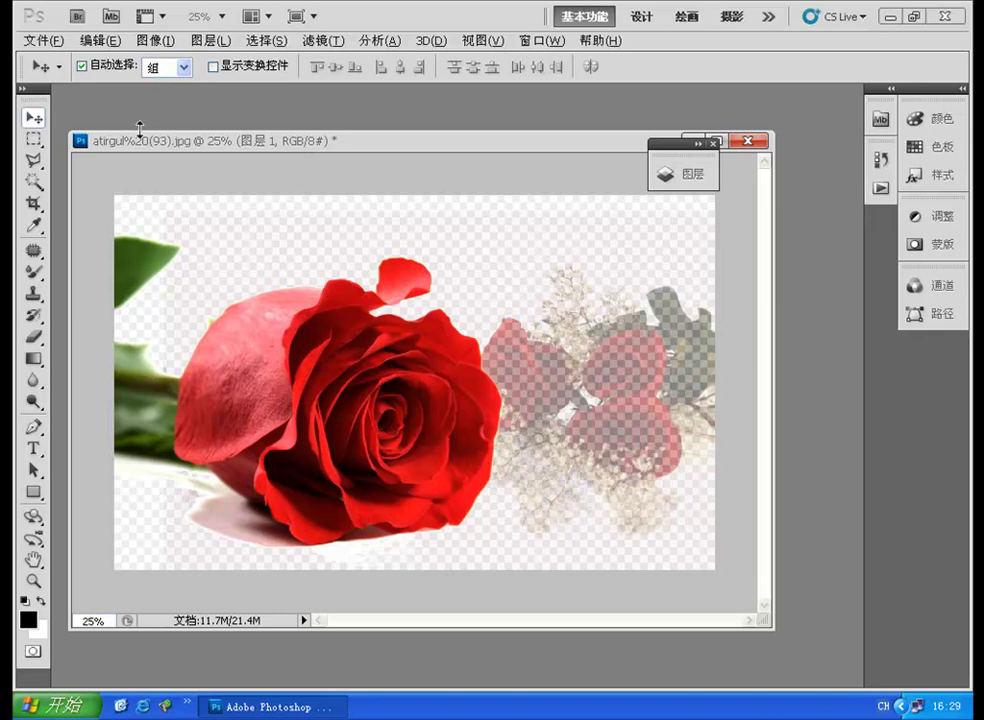
left_click(665, 175)
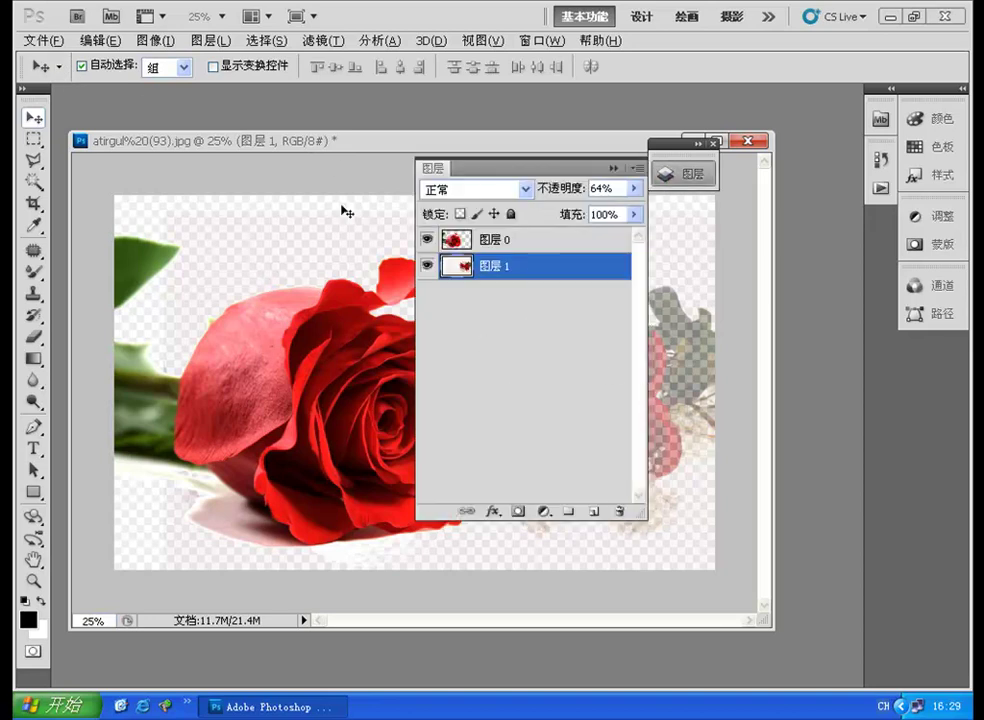
Save As a JPEG on the Desktop, accepting the JPEG quality options.
left_click(42, 40)
left_click(75, 287)
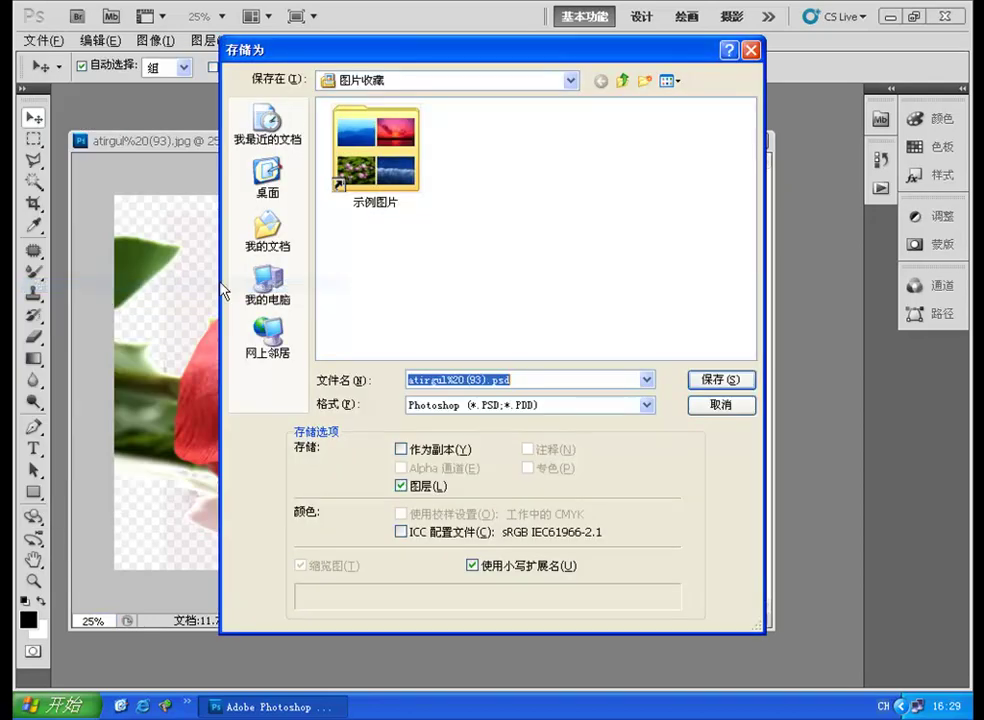
left_click(266, 178)
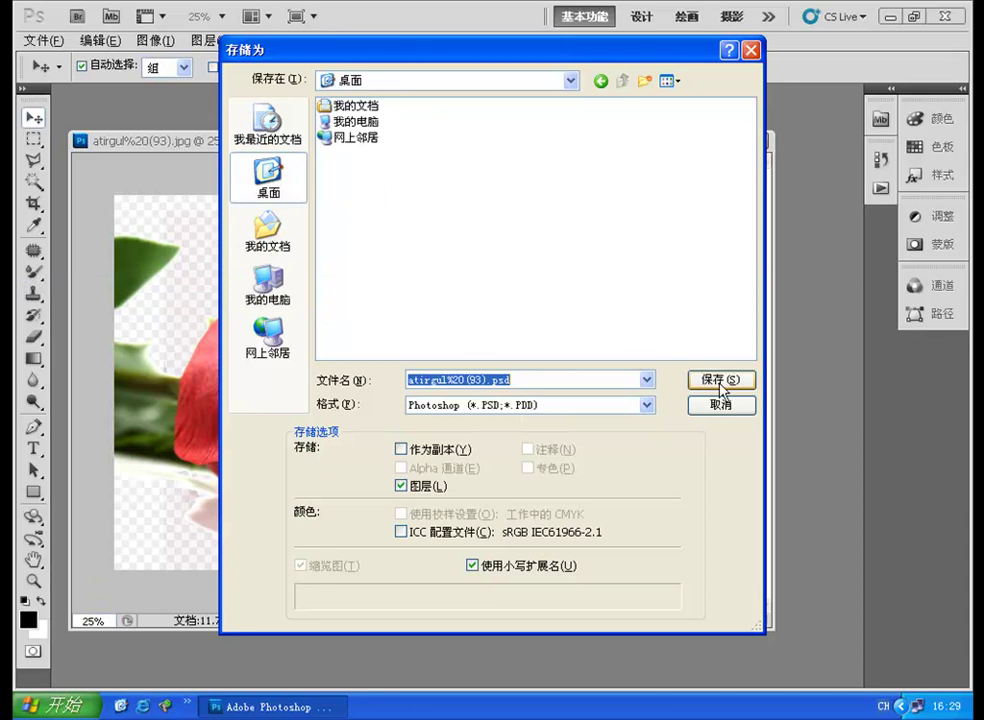
left_click(620, 405)
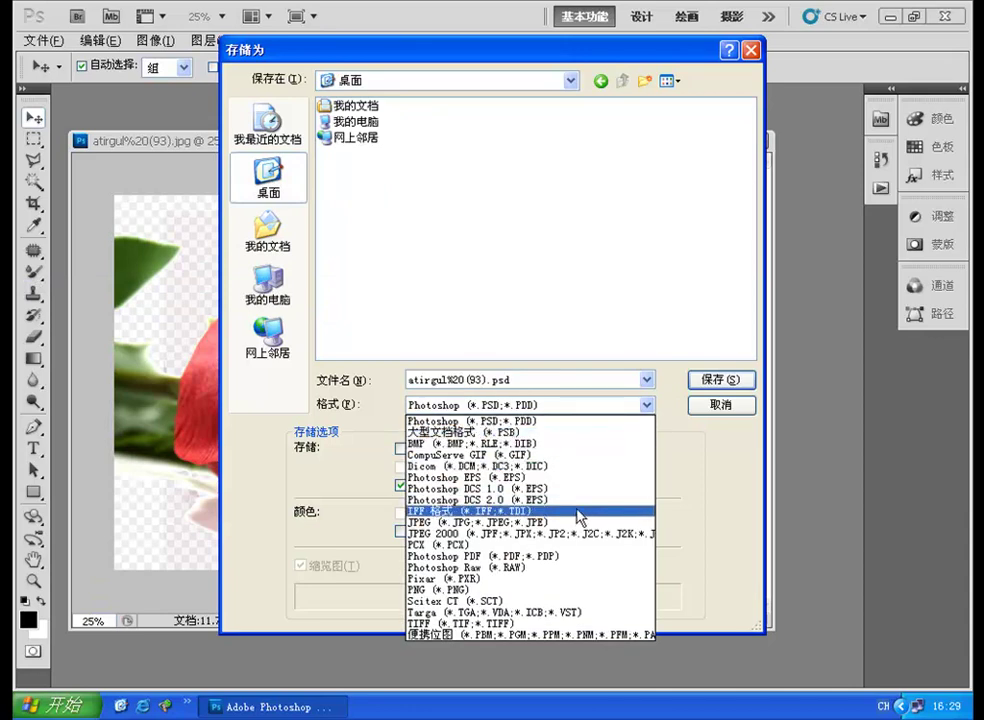
left_click(580, 522)
left_click(710, 388)
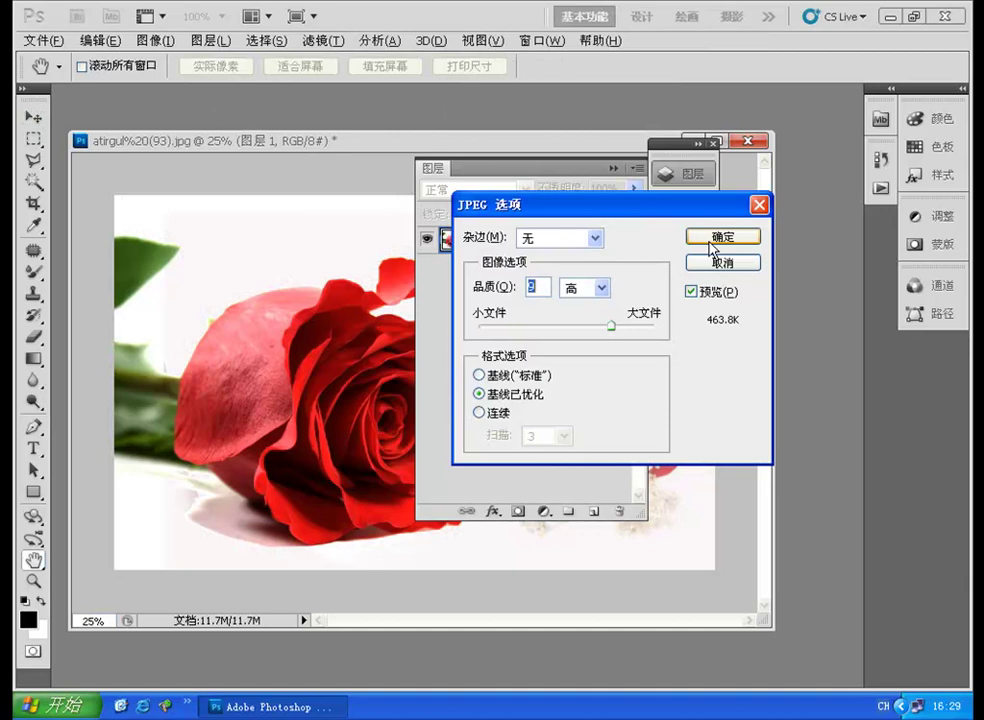
left_click(711, 238)
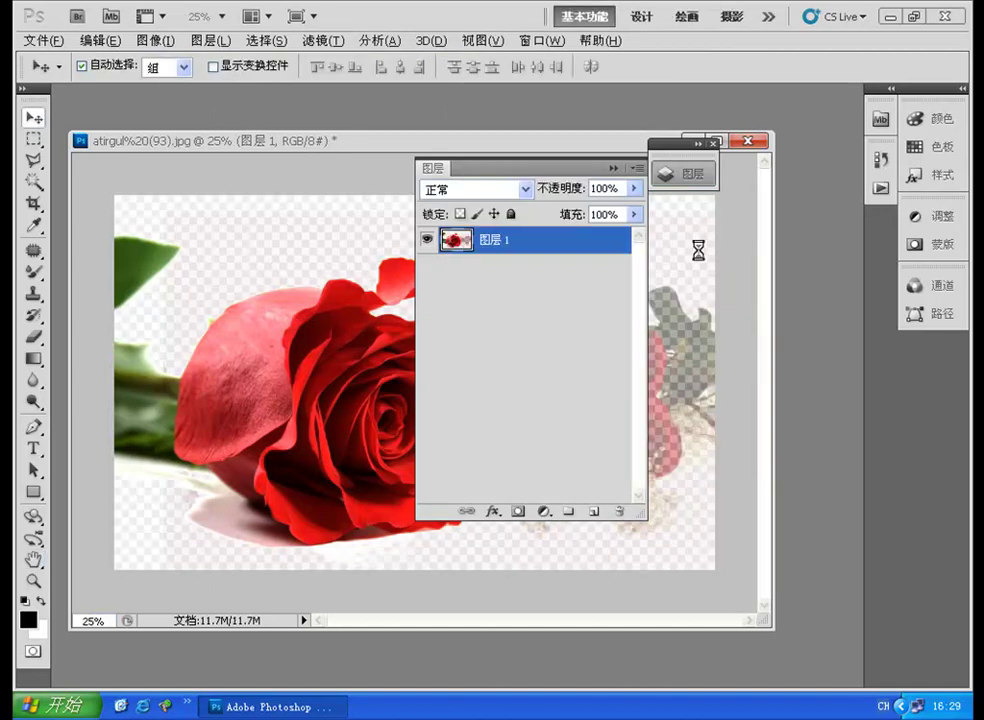
Open the saved atirgul%20(93).jpg from the Desktop to view the flattened composite.
key("ctrl+o")
left_click(370, 192)
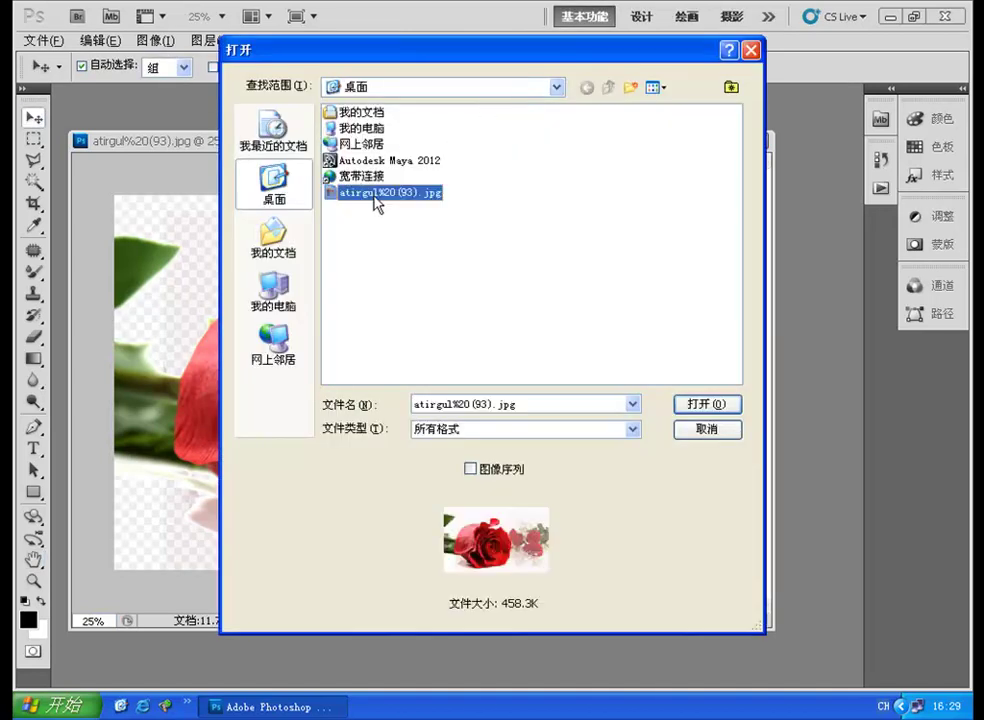
left_click(700, 404)
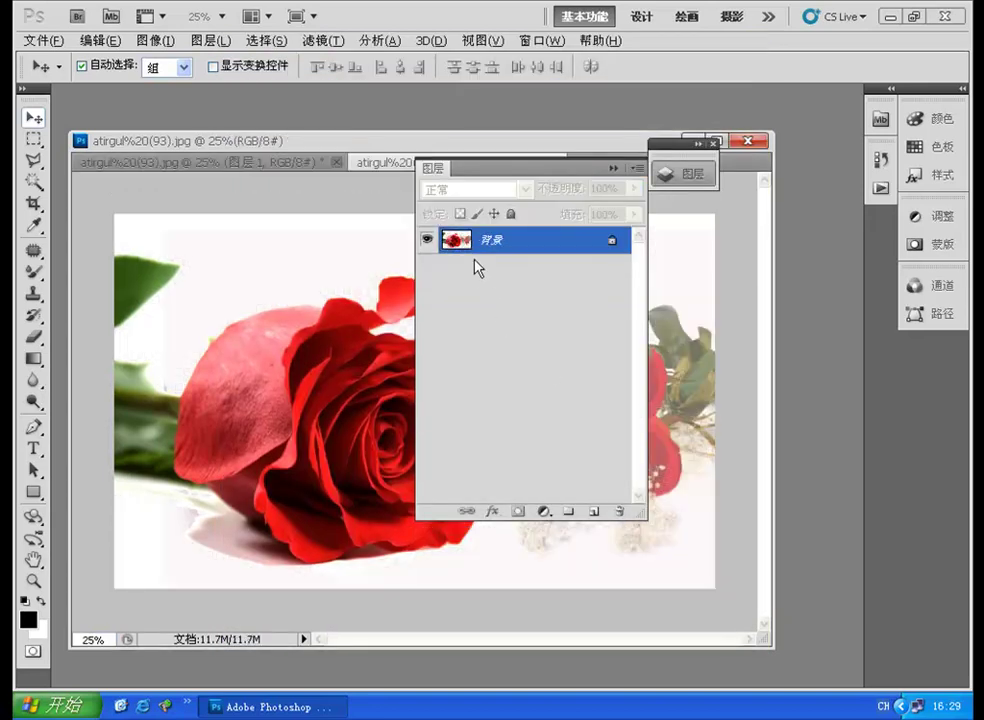
left_click(613, 168)
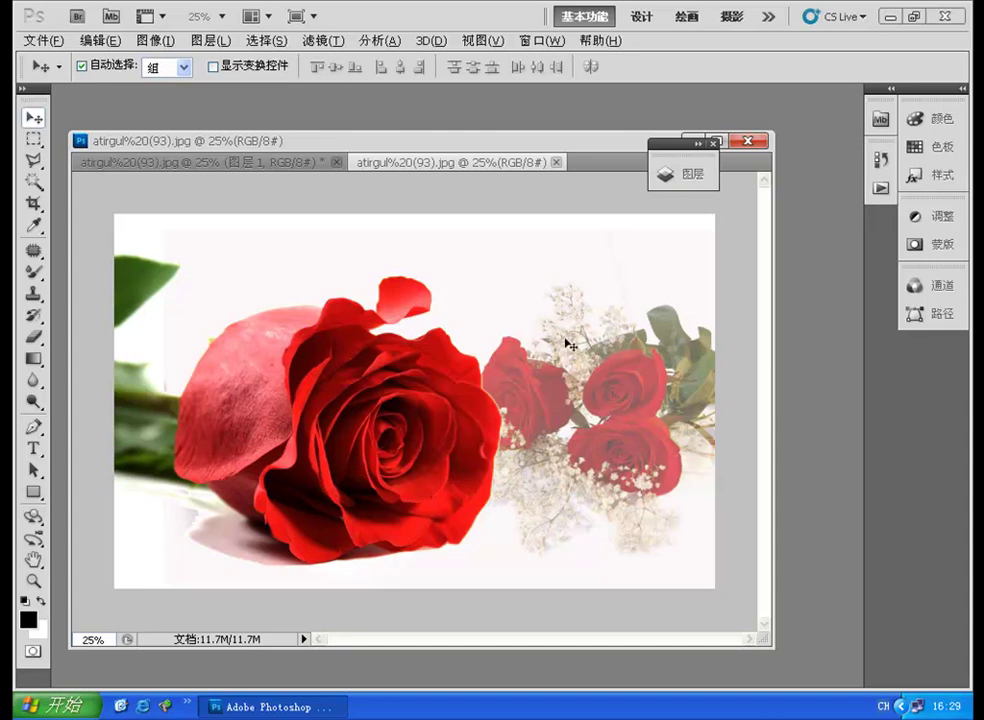
In the layered document, set bouquet layer 图层 1 opacity back to 100%.
left_click(277, 172)
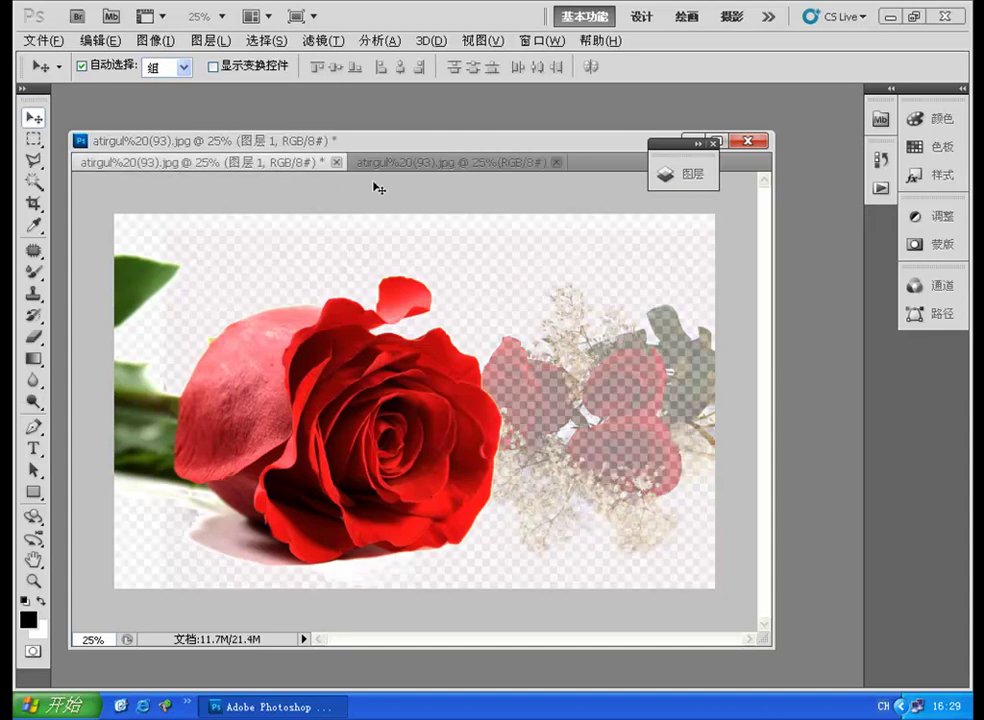
left_click(683, 176)
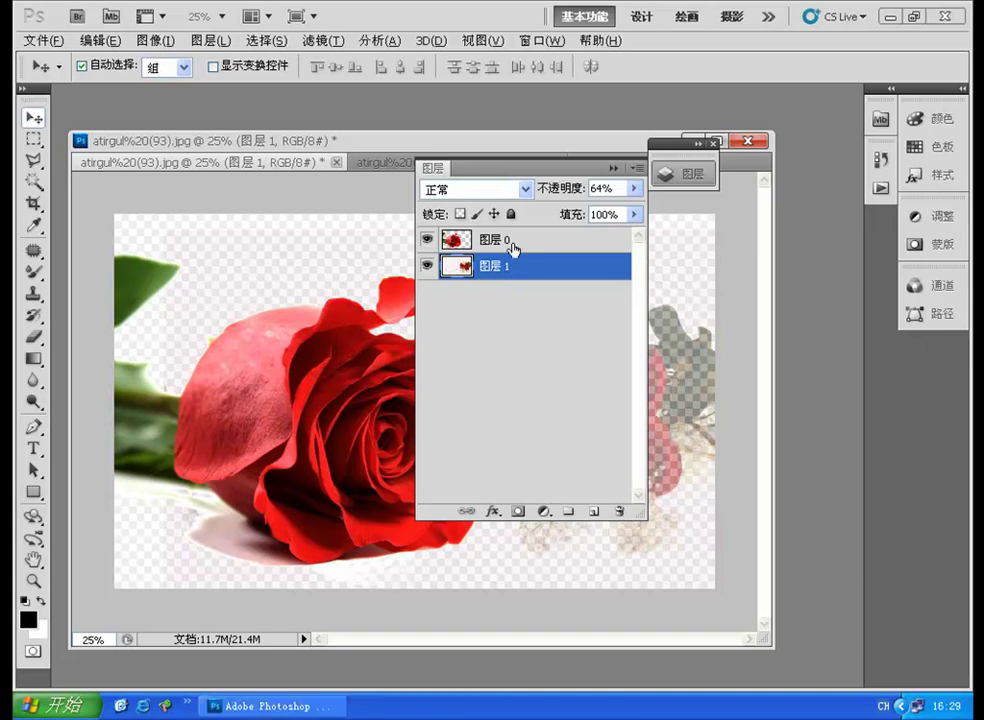
left_click(513, 246)
left_click(512, 275)
left_click(634, 188)
left_click_drag(630, 208, 686, 218)
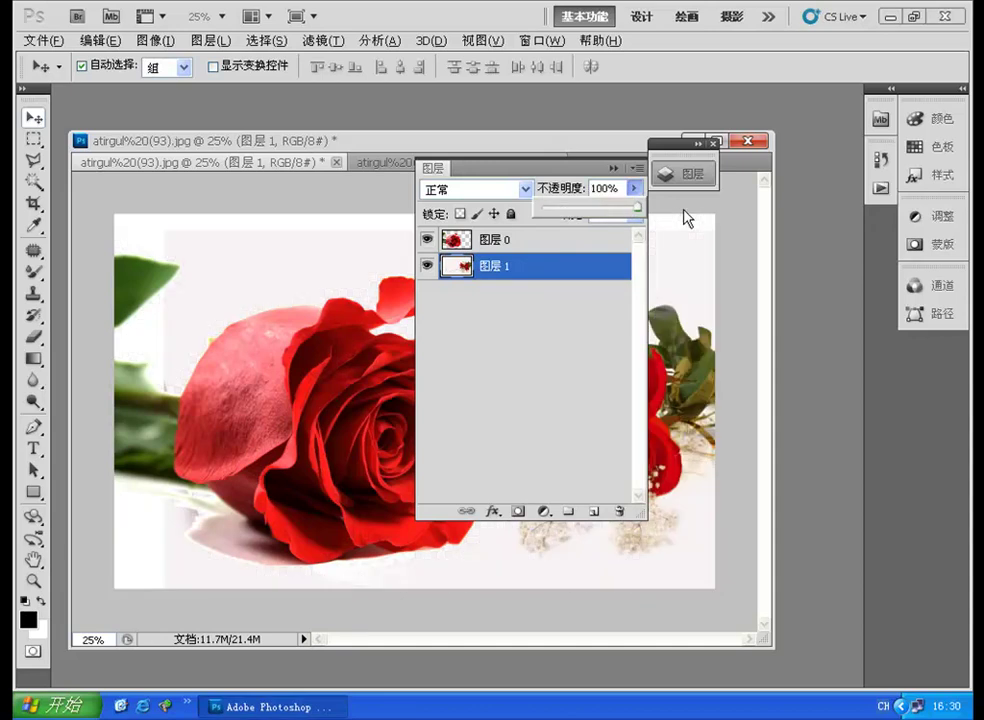
Convert 图层 1 to the Background layer and make 图层 0 active above it.
left_click(155, 40)
mouse_move(166, 58)
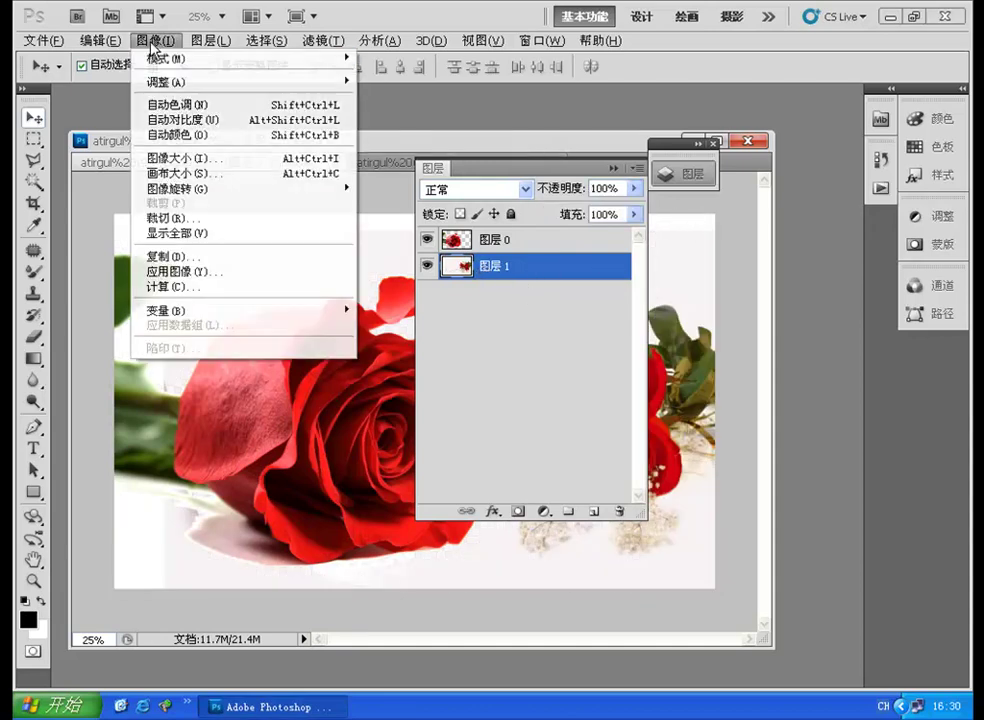
left_click(210, 40)
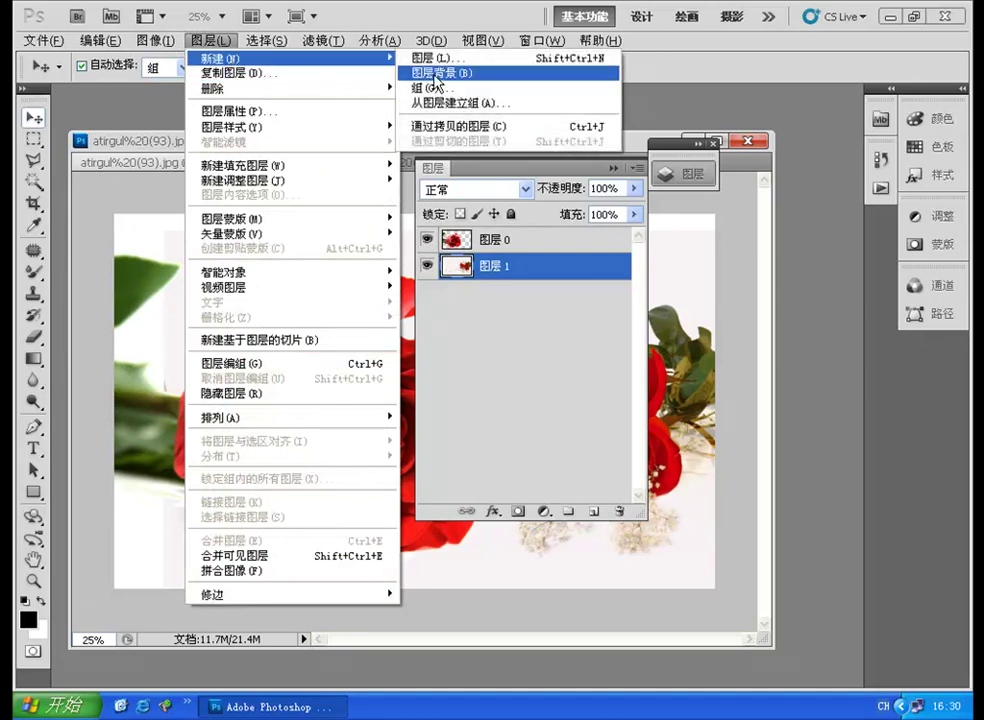
mouse_move(232, 58)
left_click(430, 70)
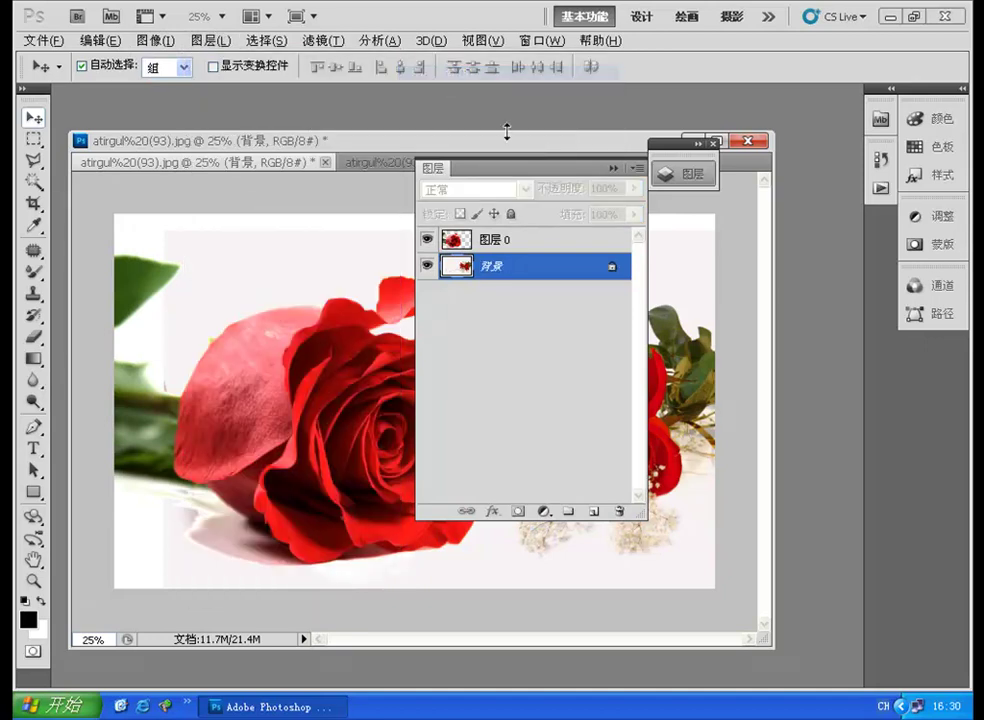
left_click(508, 242)
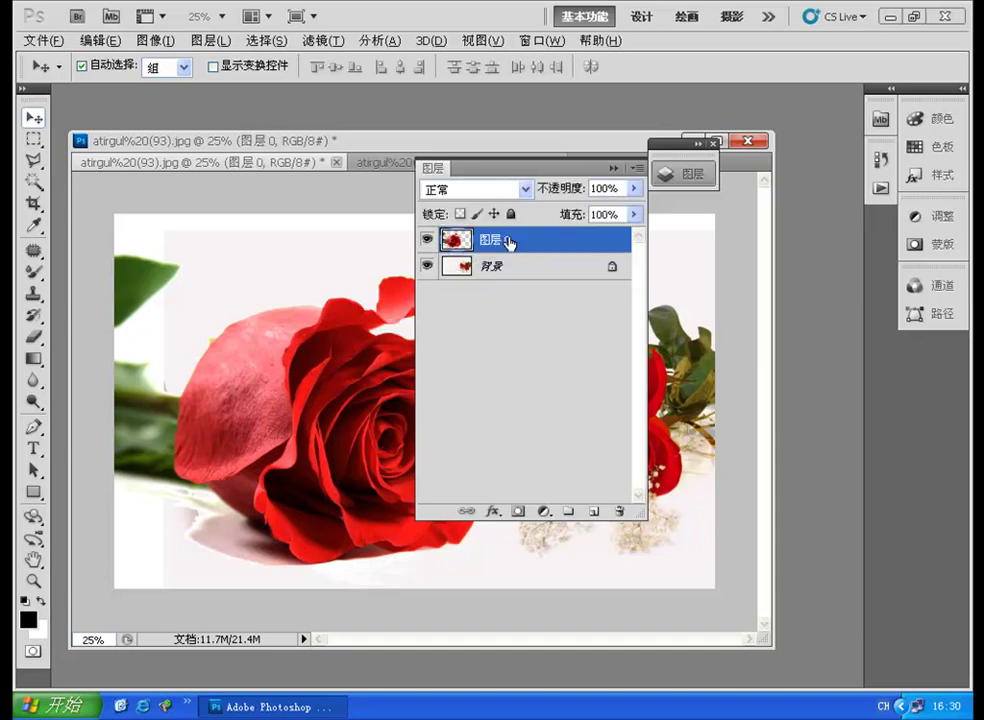
Duplicate 图层 0 as 图层 0 副本 and reorder it above 图层 0 with Ctrl+[ / Ctrl+].
mouse_move(508, 242)
left_mouse_down()
mouse_move(513, 302)
mouse_move(509, 238)
mouse_move(499, 304)
left_mouse_up()
mouse_move(462, 242)
left_mouse_down()
mouse_move(598, 509)
mouse_move(590, 510)
left_mouse_up()
mouse_move(470, 240)
left_mouse_down()
mouse_move(468, 270)
mouse_move(460, 242)
mouse_move(490, 250)
mouse_move(496, 267)
left_mouse_up()
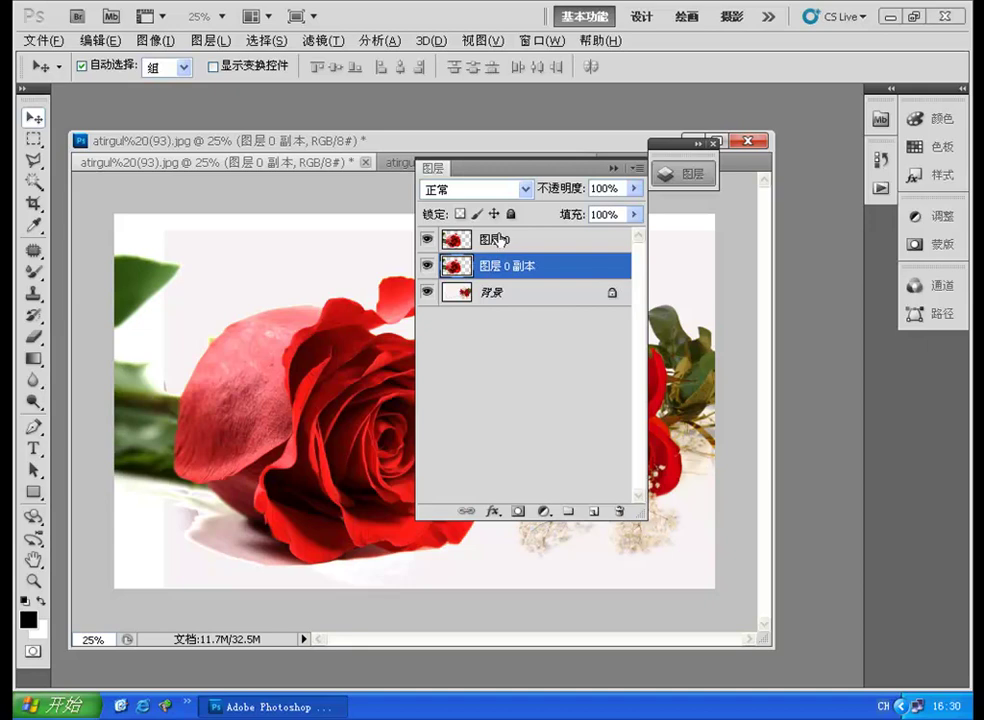
left_click_drag(503, 240, 500, 240)
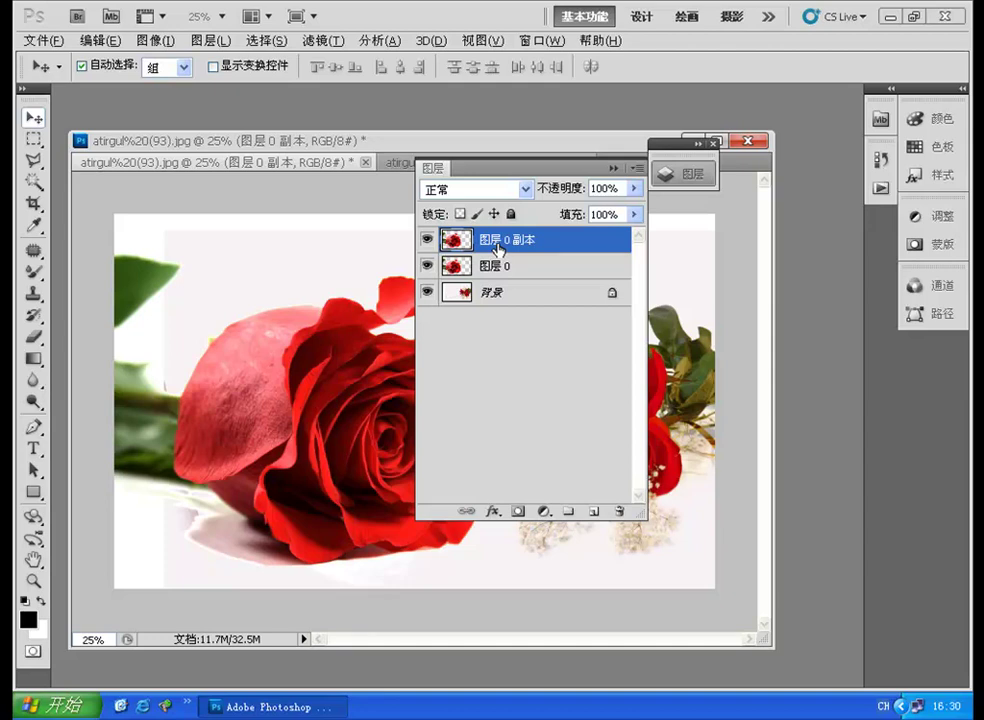
key("ctrl+bracketleft")
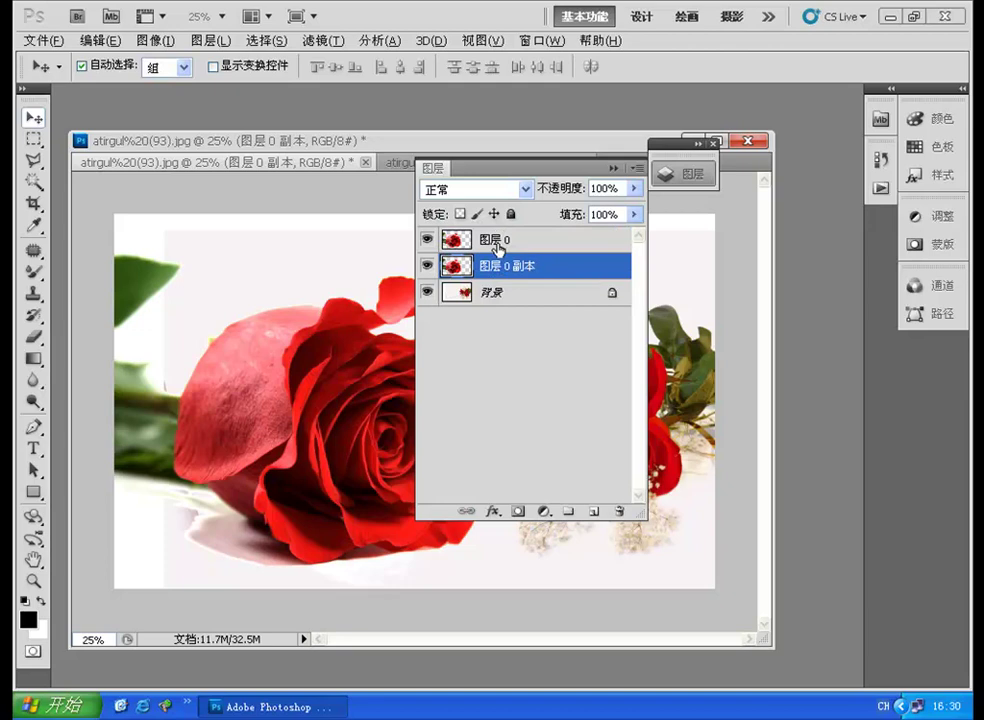
key("ctrl+bracketright")
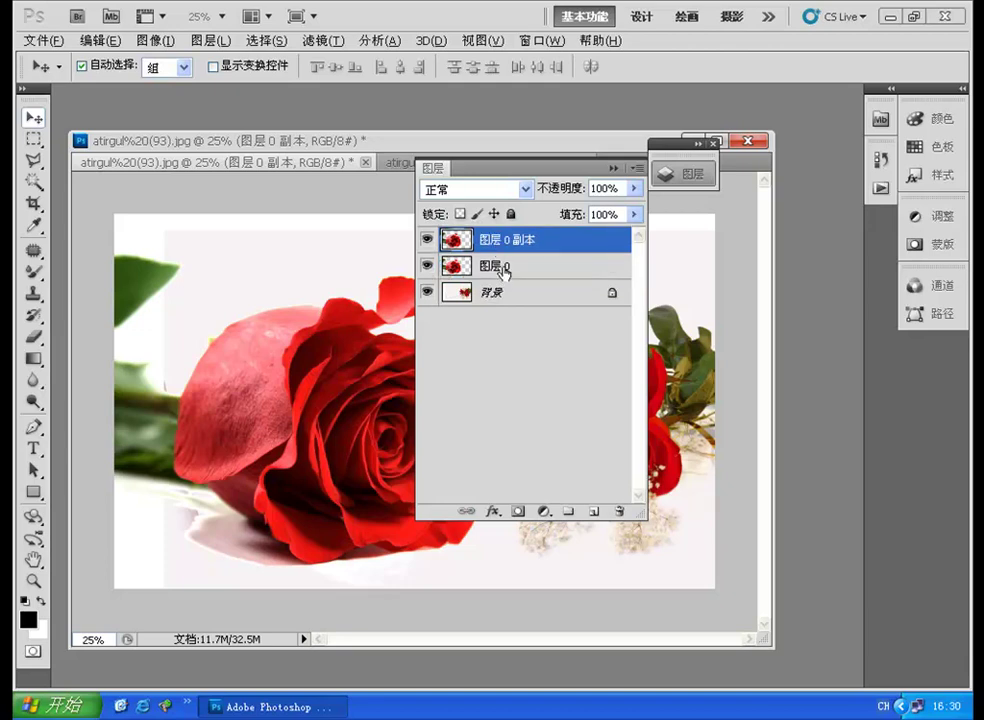
left_click(503, 267)
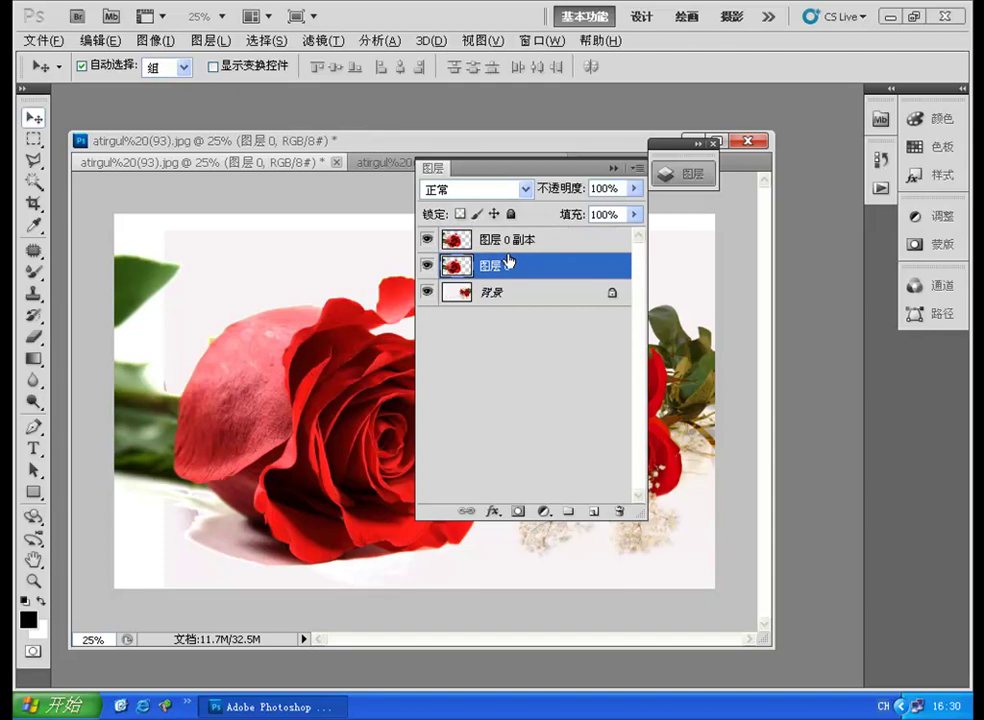